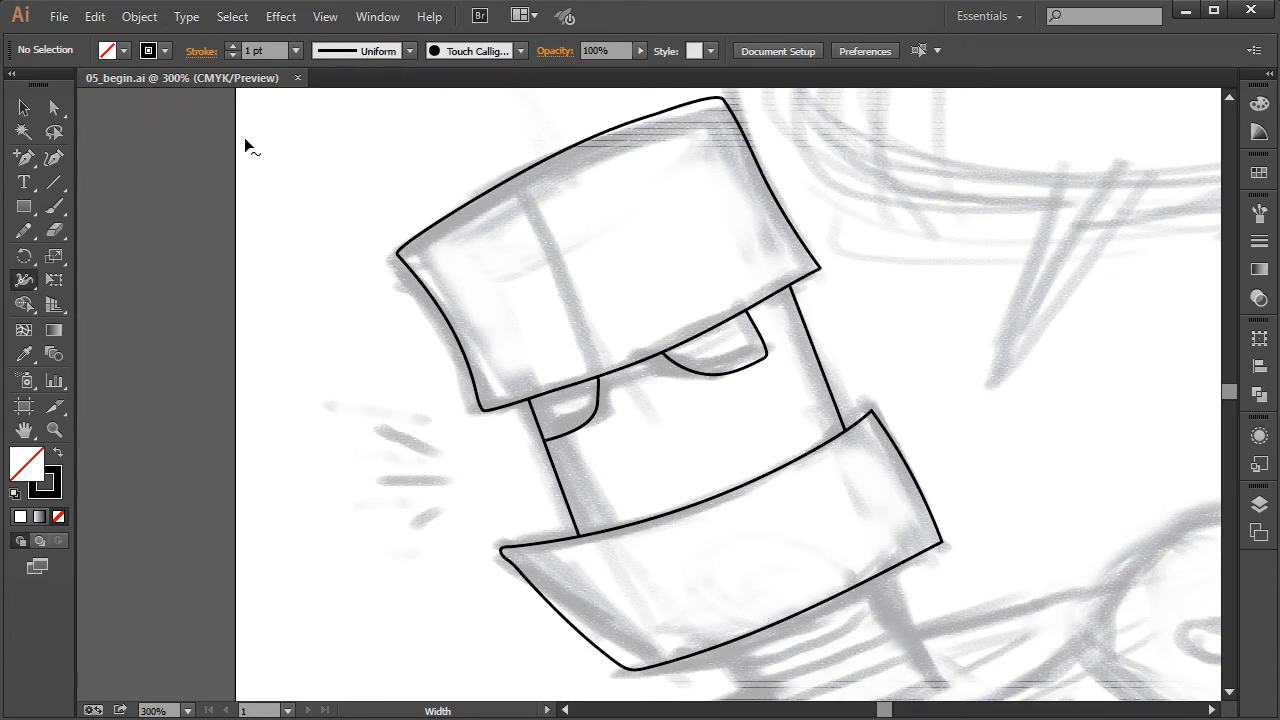
Step: Select the outline of the upper head shape and apply Width Profile 1 to its stroke
left_click(24, 108)
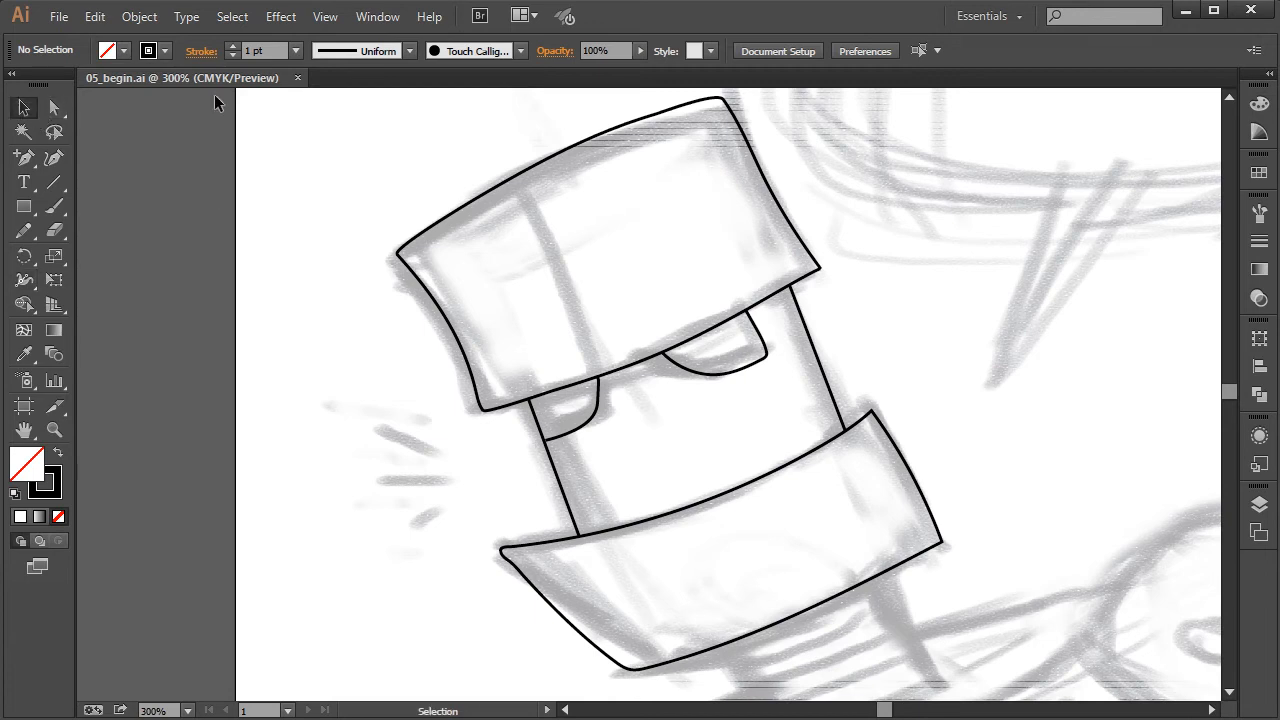
left_click(418, 231)
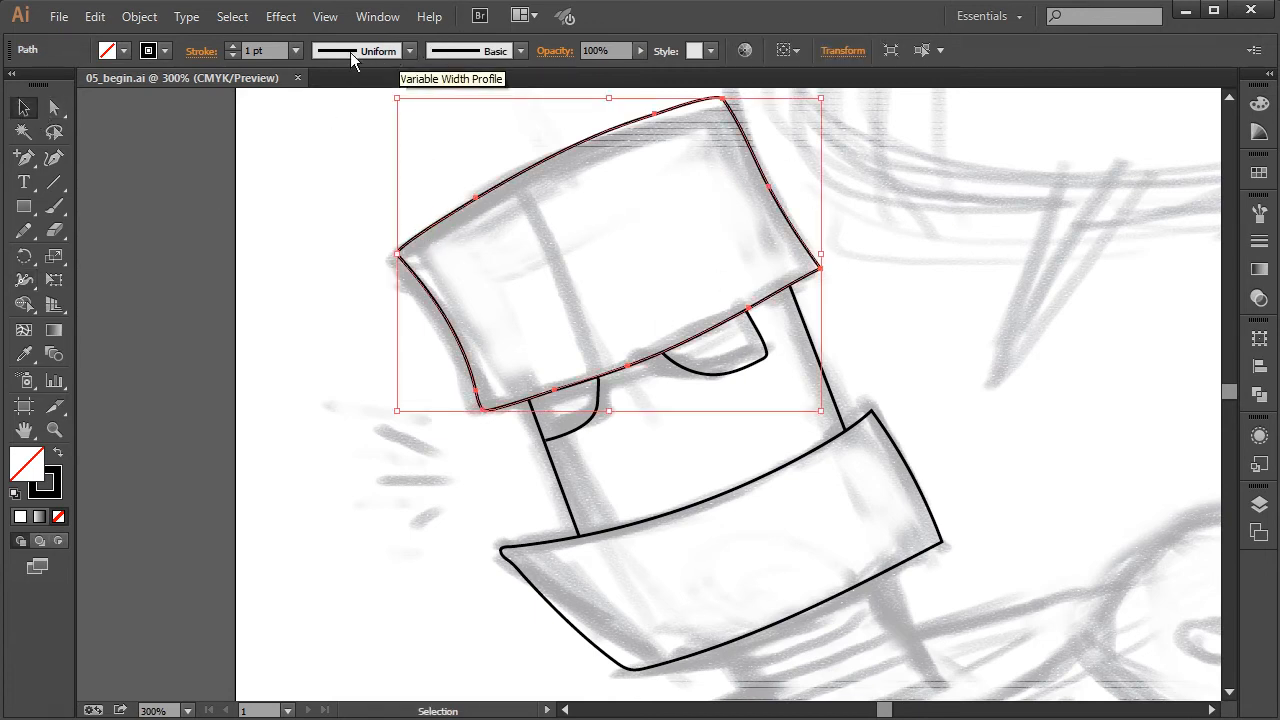
left_click(409, 50)
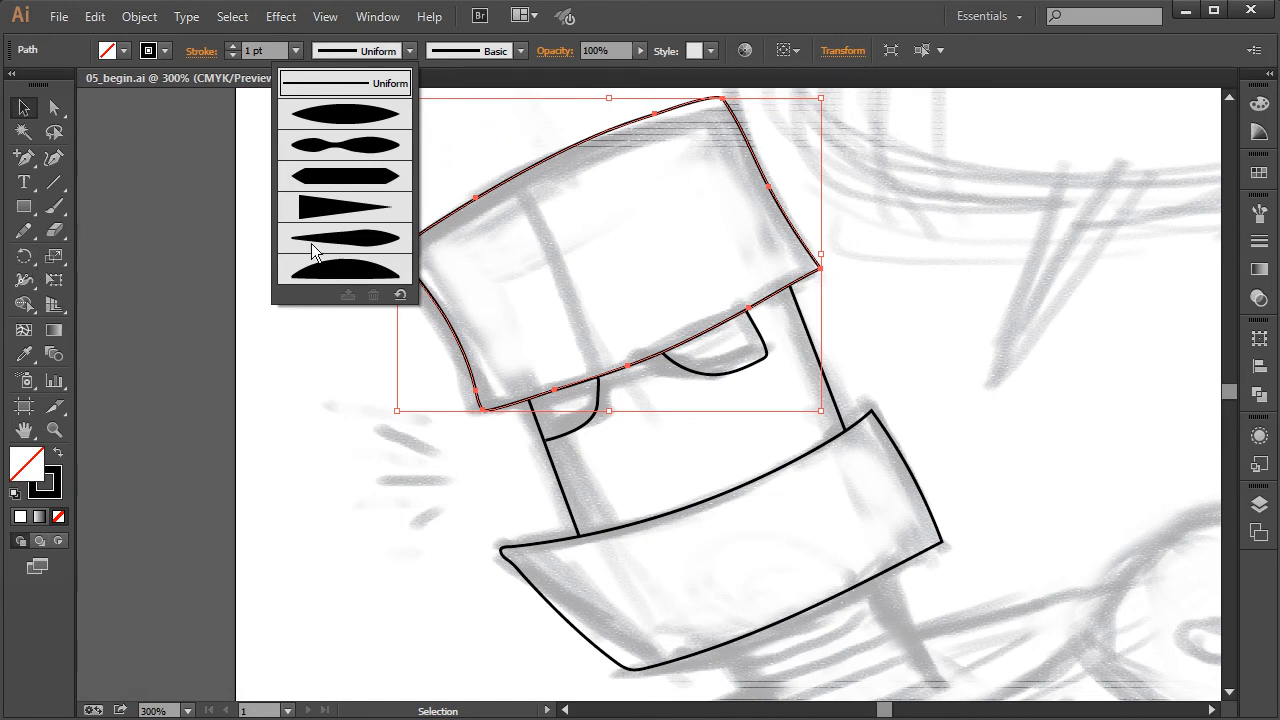
left_click(251, 158)
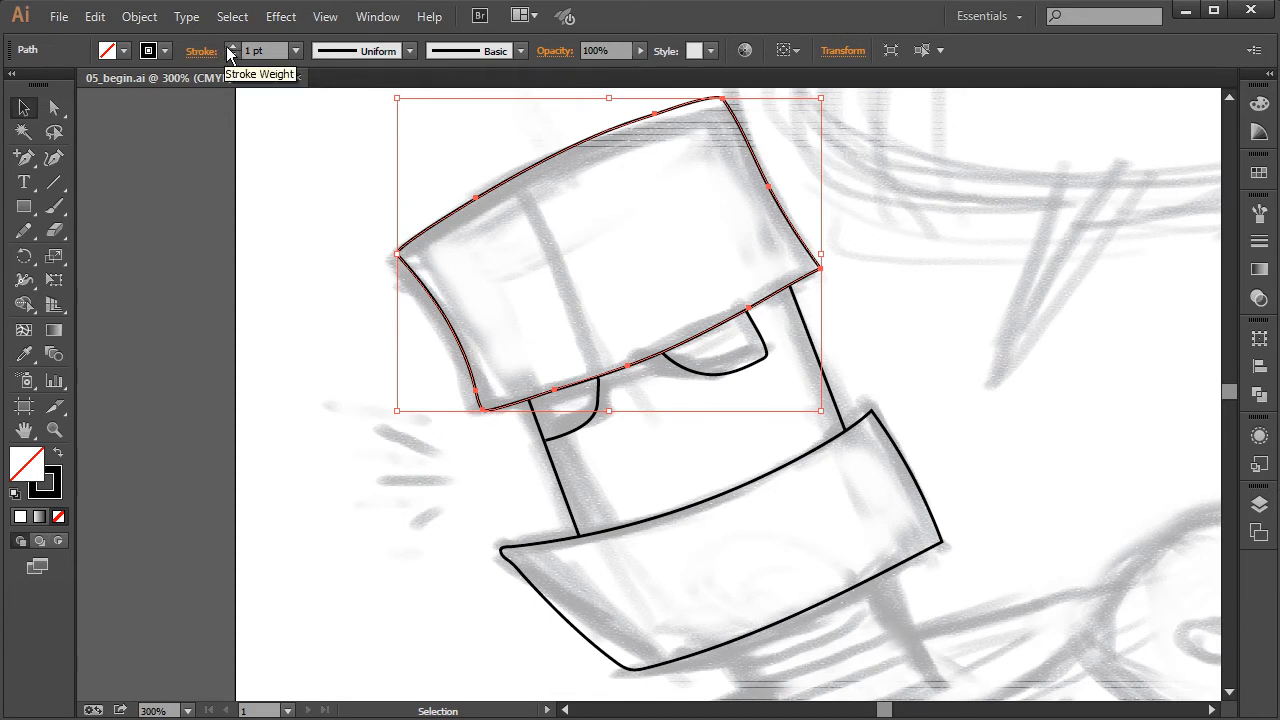
left_click(409, 51)
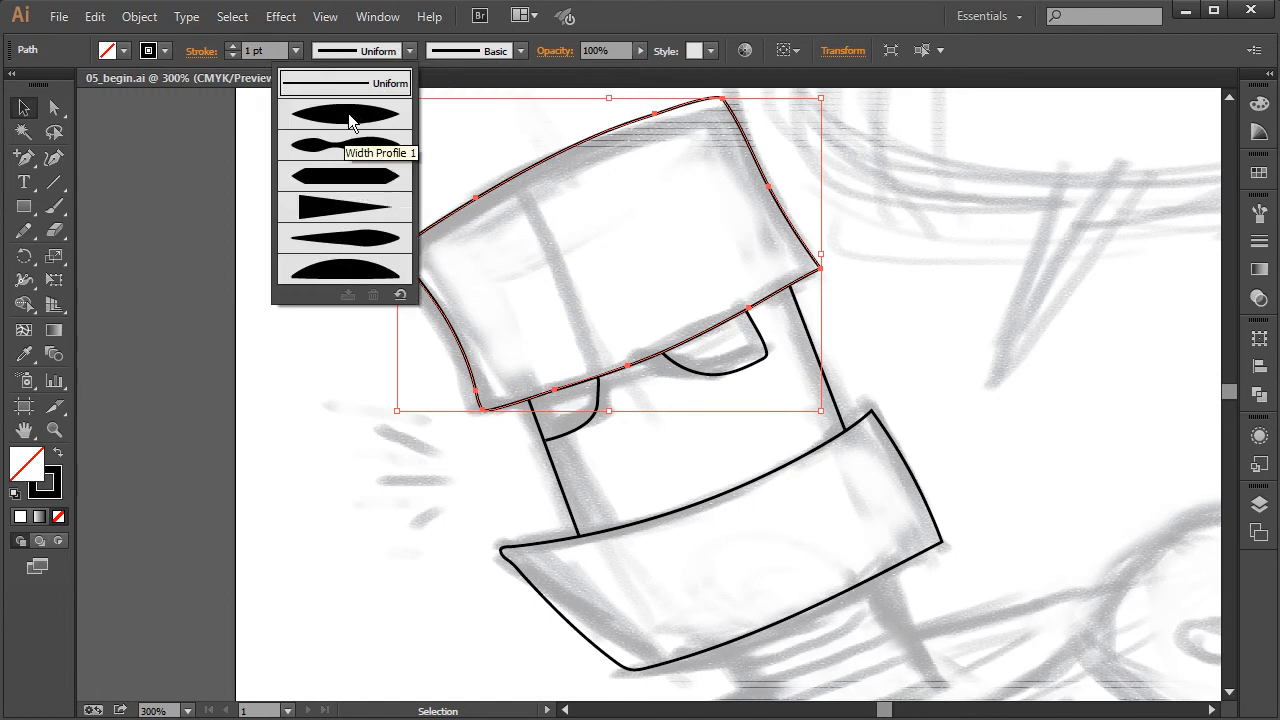
left_click(341, 121)
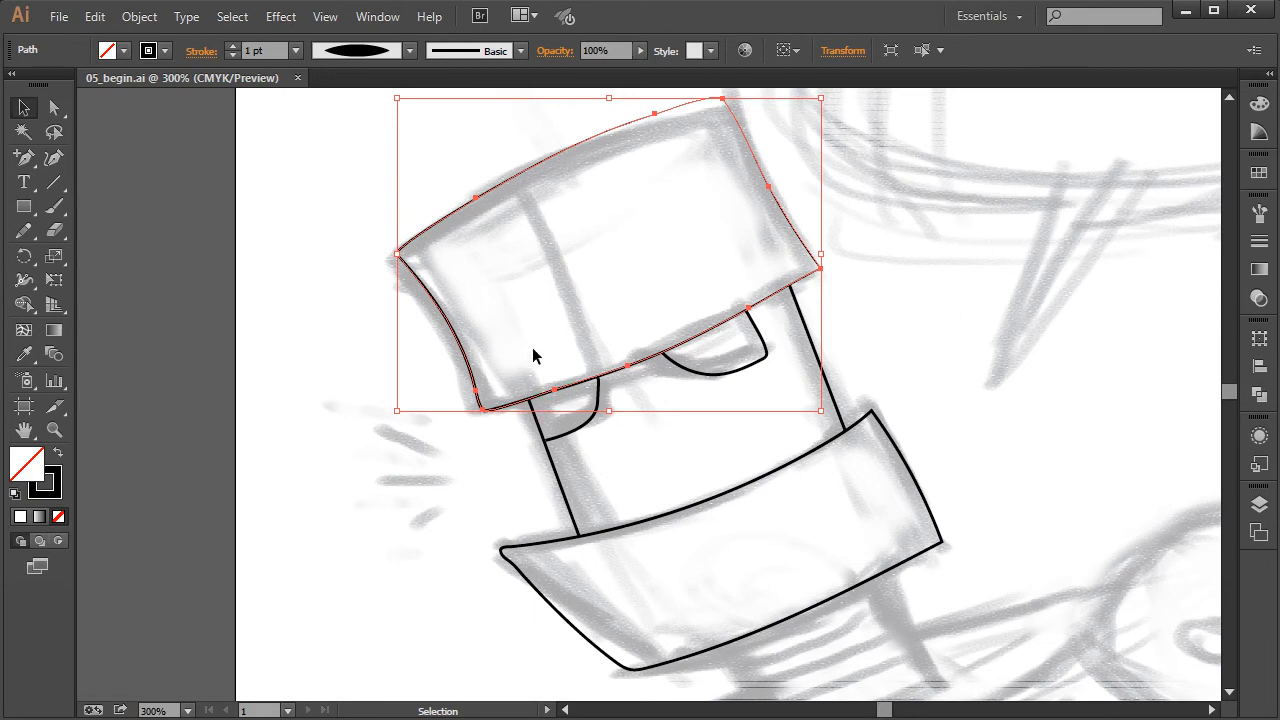
Step: Raise the stroke weight of the upper head outline to 9 pt
left_click(233, 46)
left_click(233, 46)
left_click(233, 46)
left_click(233, 46)
left_click(233, 46)
left_click(233, 46)
left_click(233, 46)
left_click(233, 46)
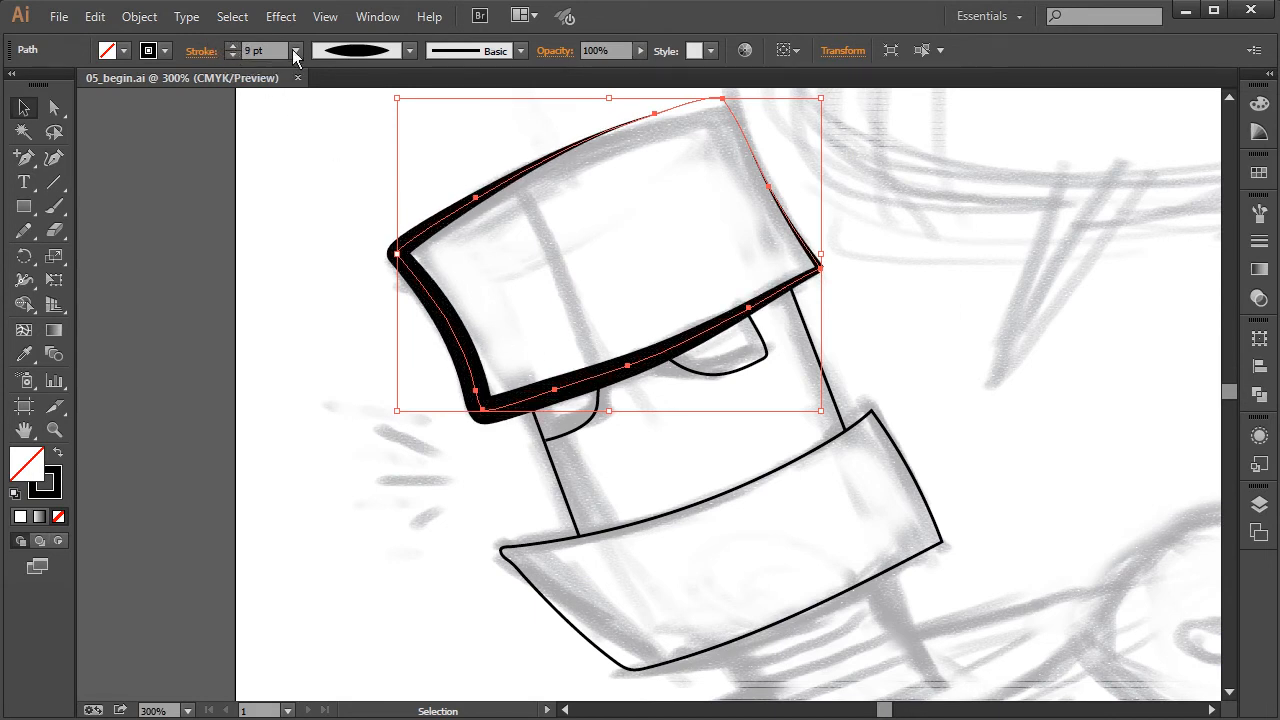
Step: Restore the upper head outline to the Uniform width profile with a 1 pt stroke
left_click(409, 52)
left_click(372, 86)
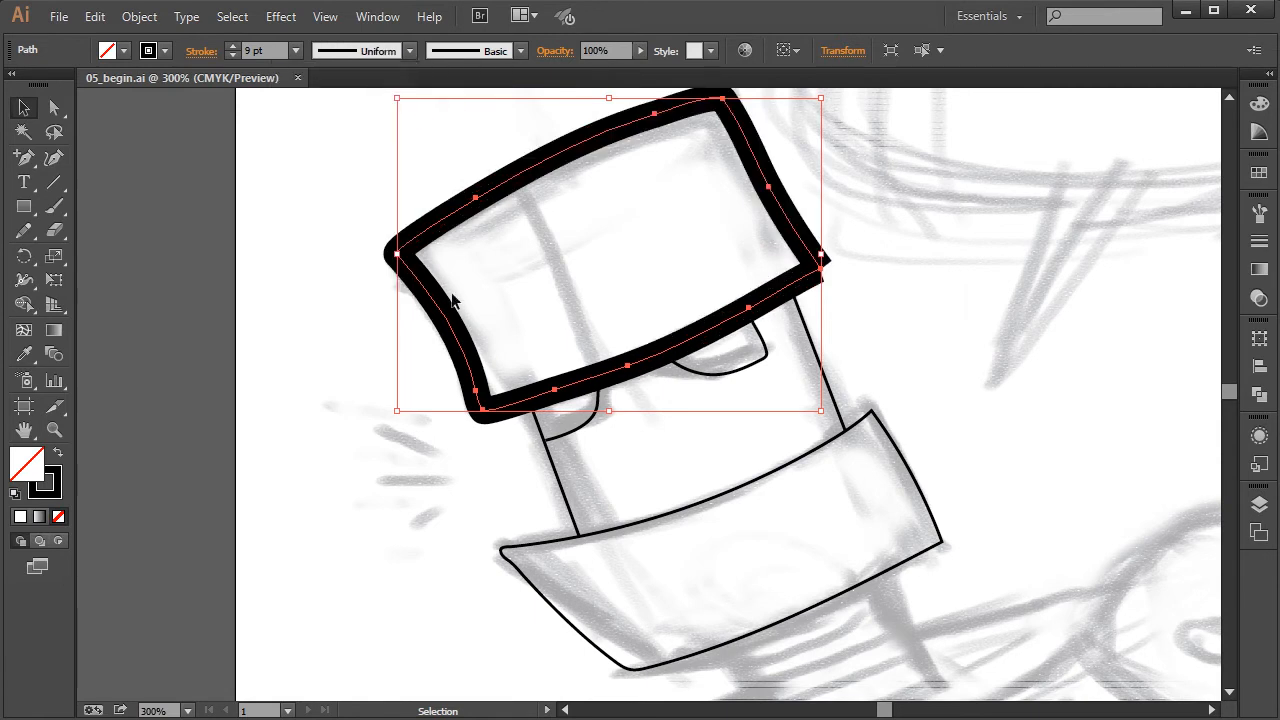
left_click(295, 50)
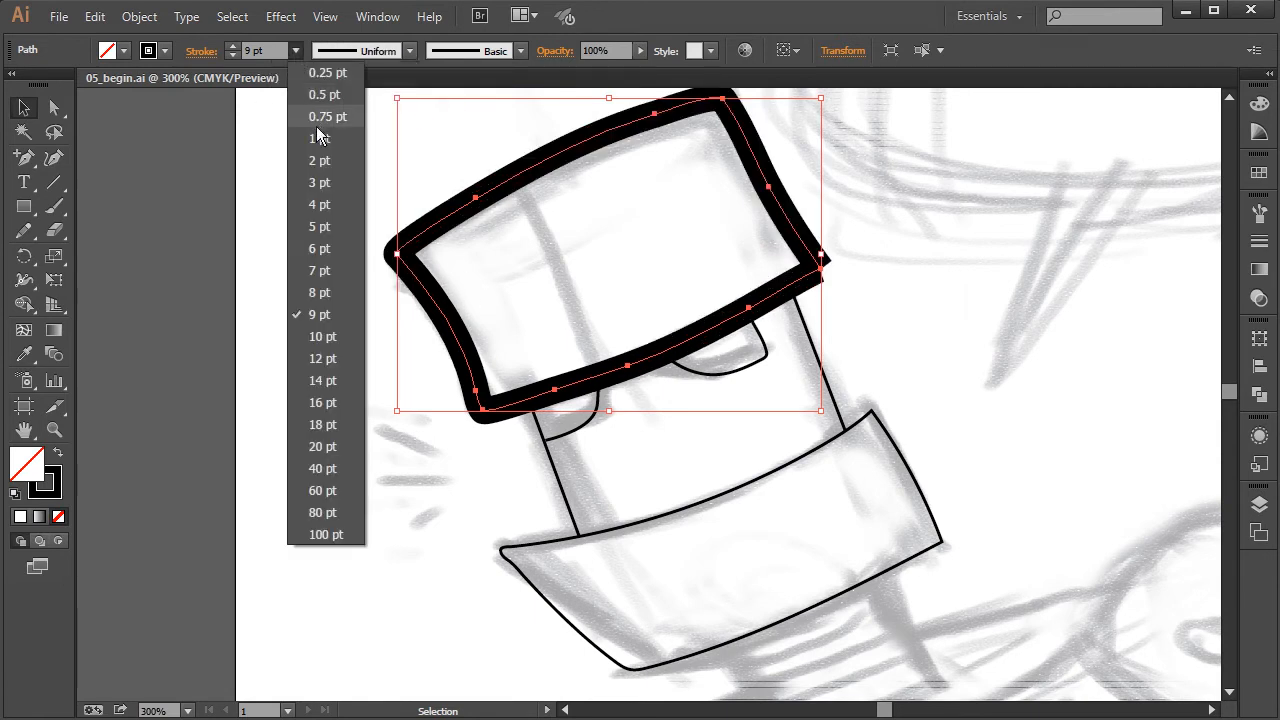
left_click(319, 130)
Step: Use the Width tool to thicken the upper head outline at its lower-left corner to about 3.15 pt
left_click(24, 280)
key("ctrl+plus")
key("ctrl+plus")
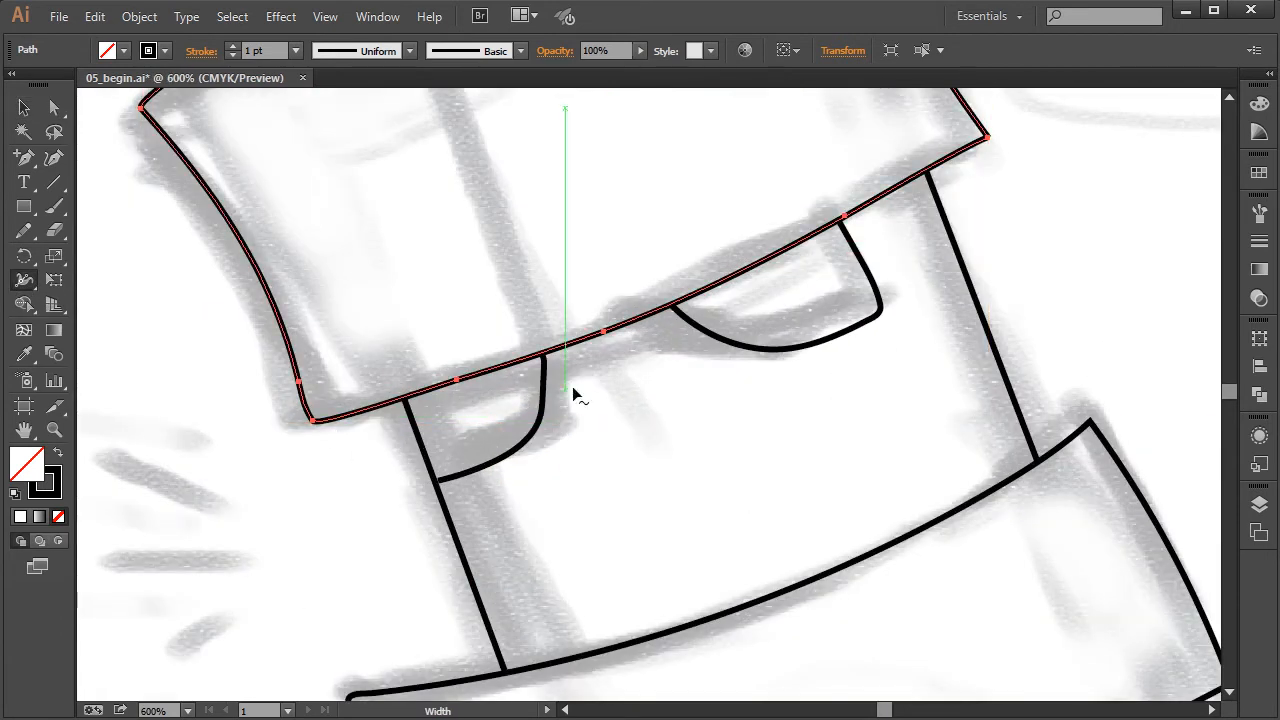
left_click_drag(303, 429, 314, 429)
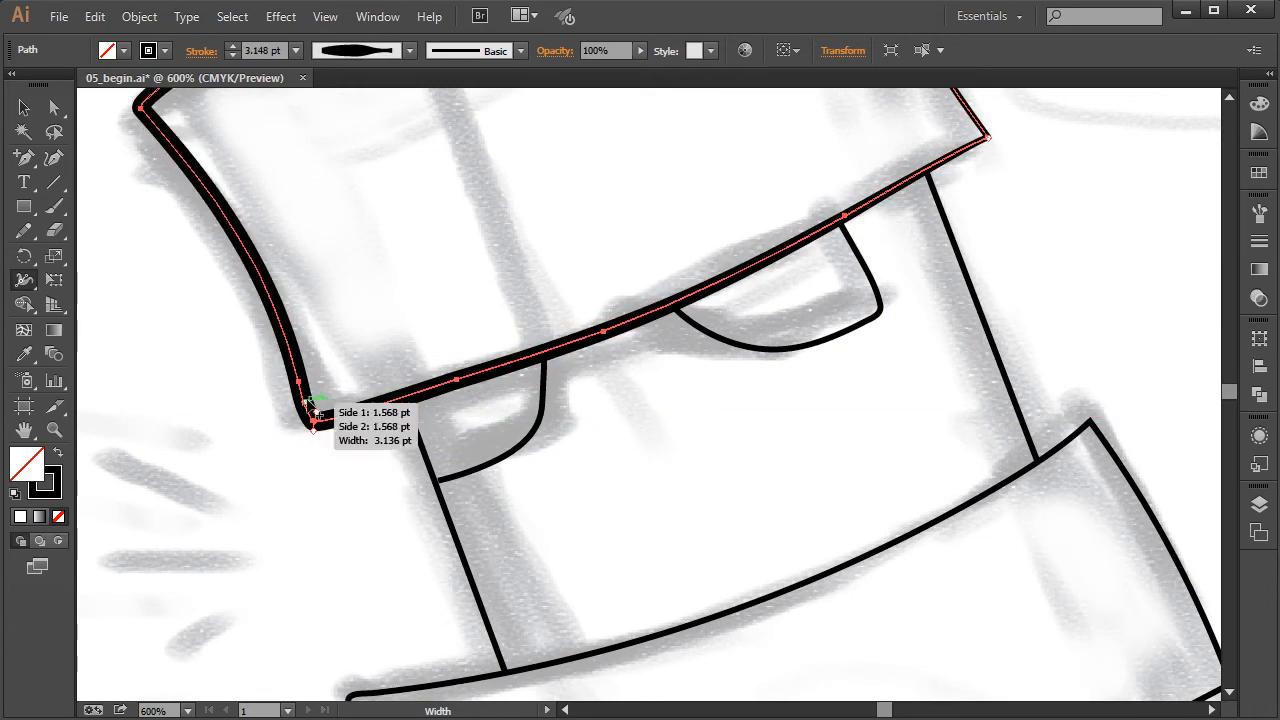
Step: Narrow the stroke at the upper-right corner of the upper head outline by adding a width point there
key("space")
left_click_drag(424, 270, 449, 483)
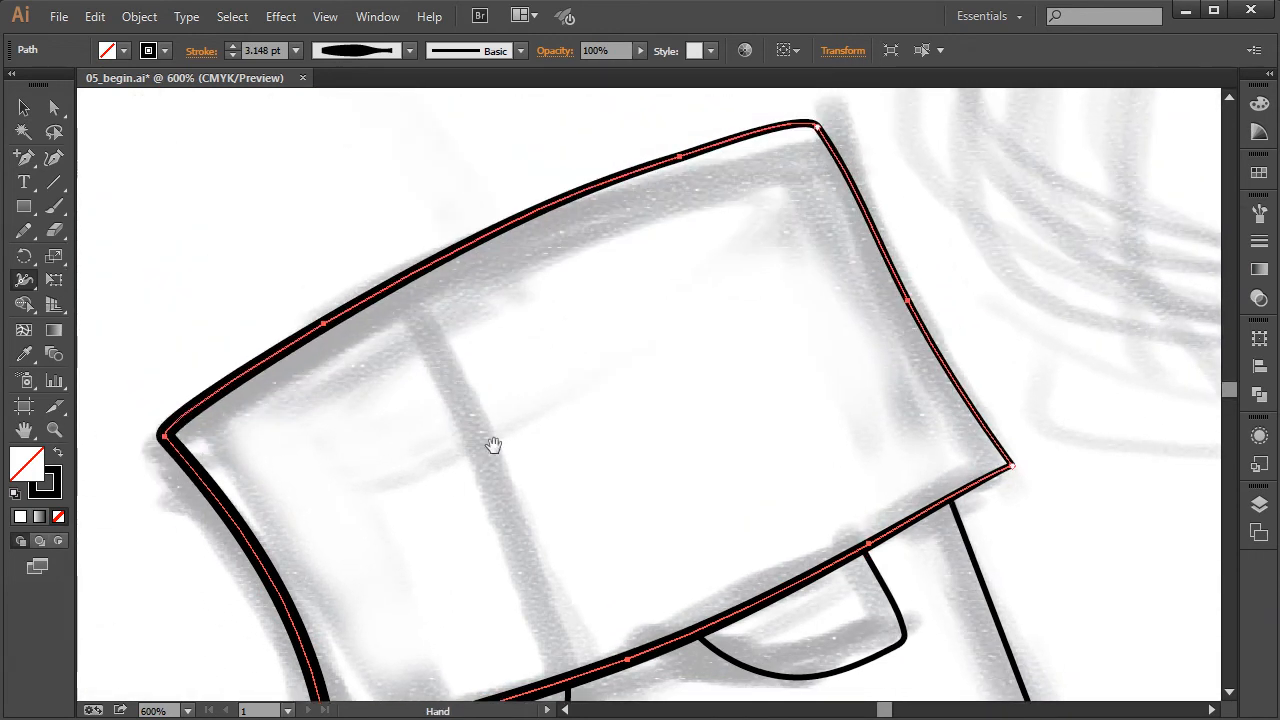
key("space")
left_click_drag(786, 349, 732, 229)
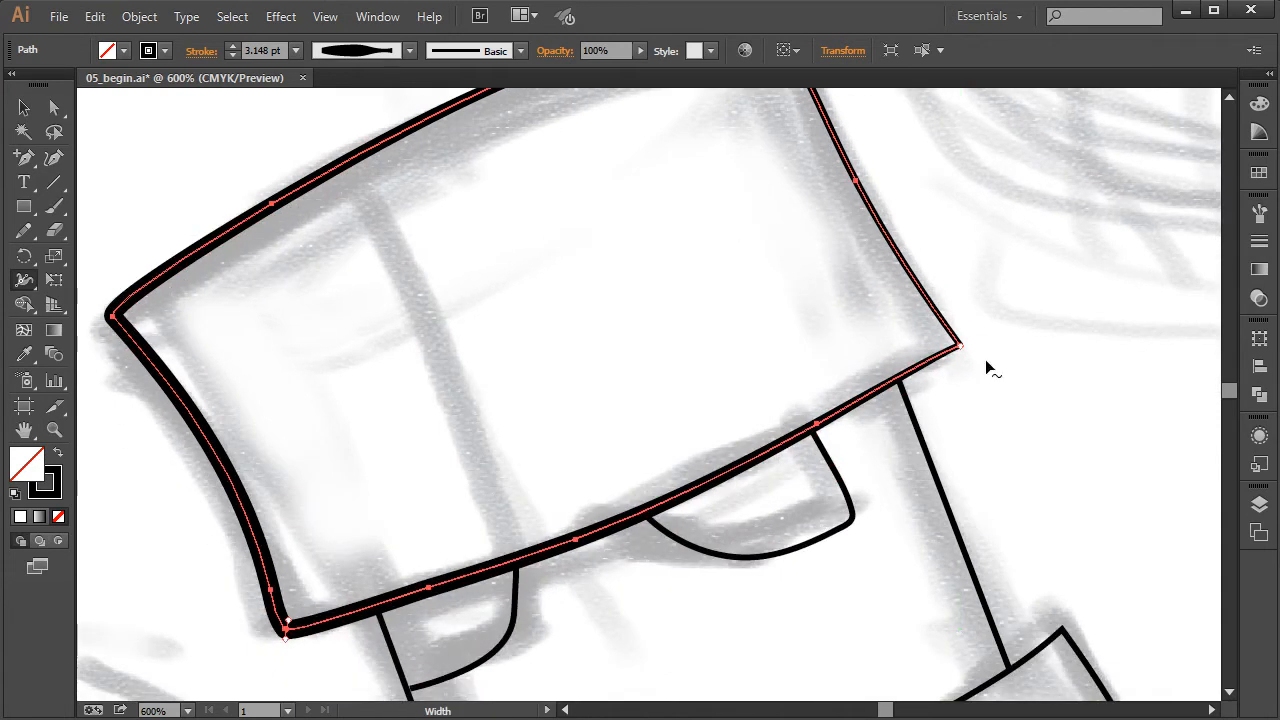
key("space")
left_click_drag(829, 366, 828, 247)
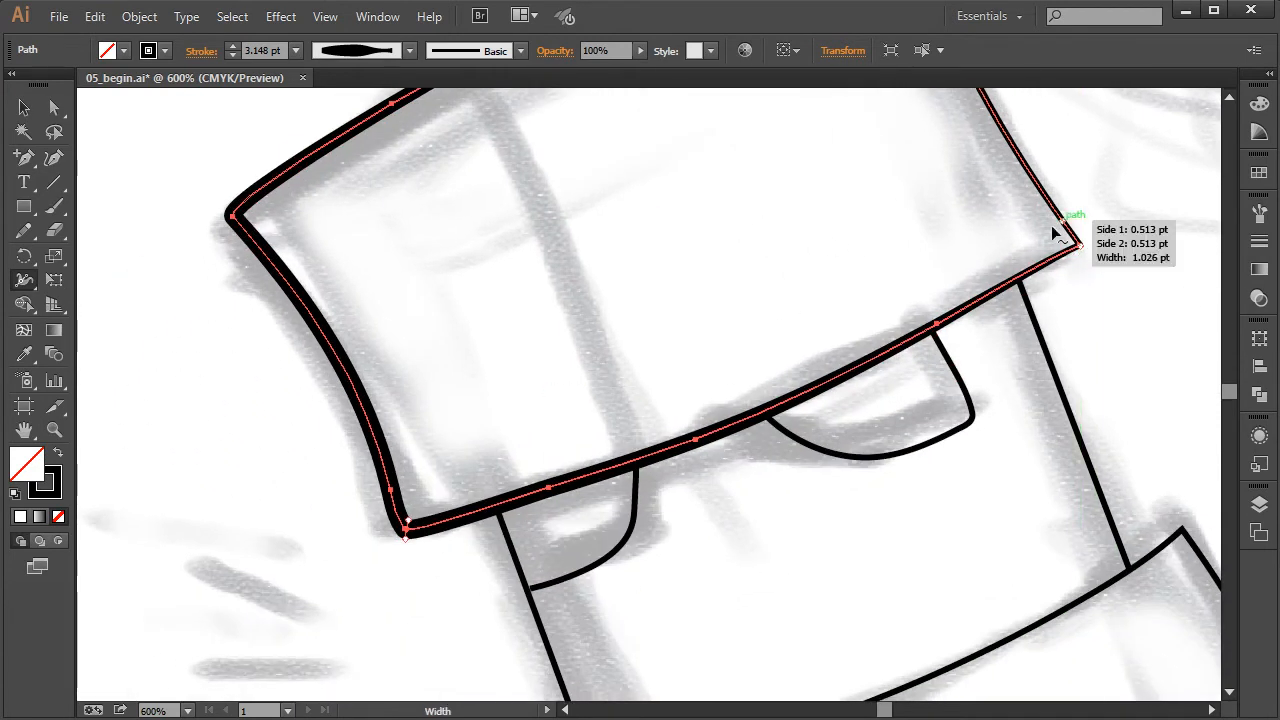
key("space")
left_click_drag(597, 177, 521, 349)
left_click_drag(686, 257, 634, 340)
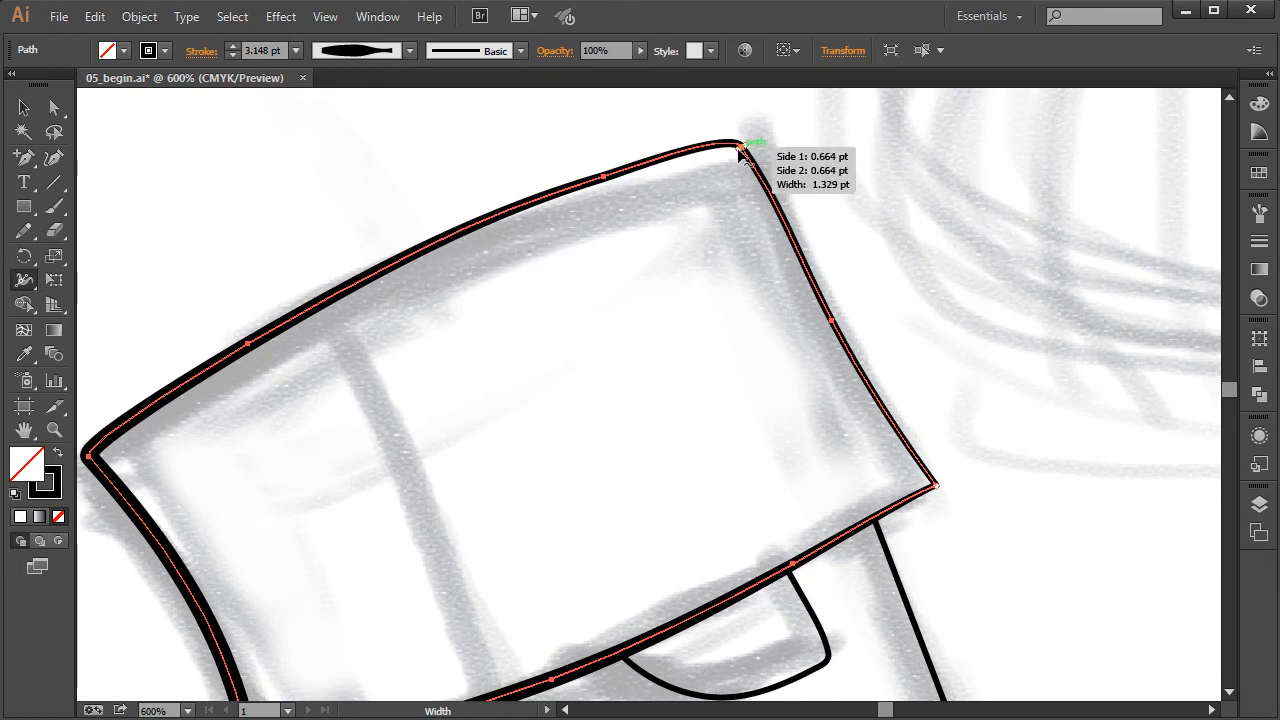
key("ctrl+plus")
key("ctrl+plus")
left_click_drag(730, 231, 752, 516)
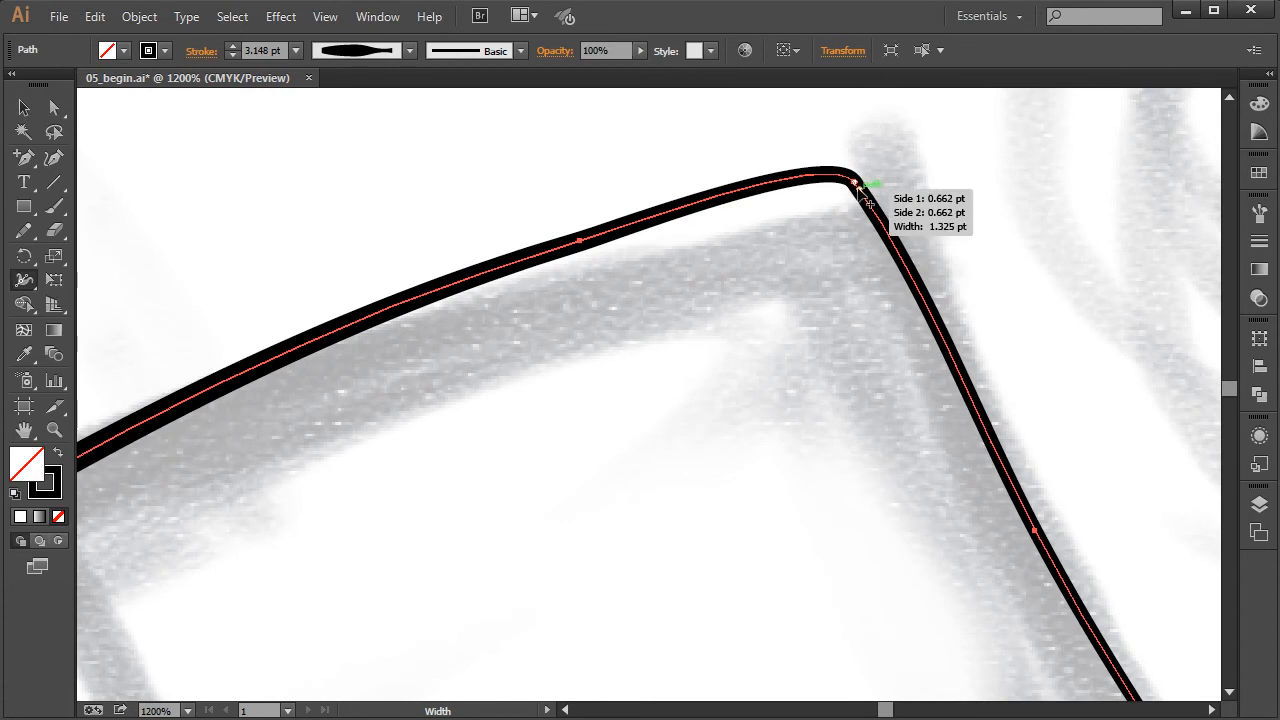
mouse_move(853, 186)
left_mouse_down()
mouse_move(808, 232)
mouse_move(851, 183)
left_mouse_up()
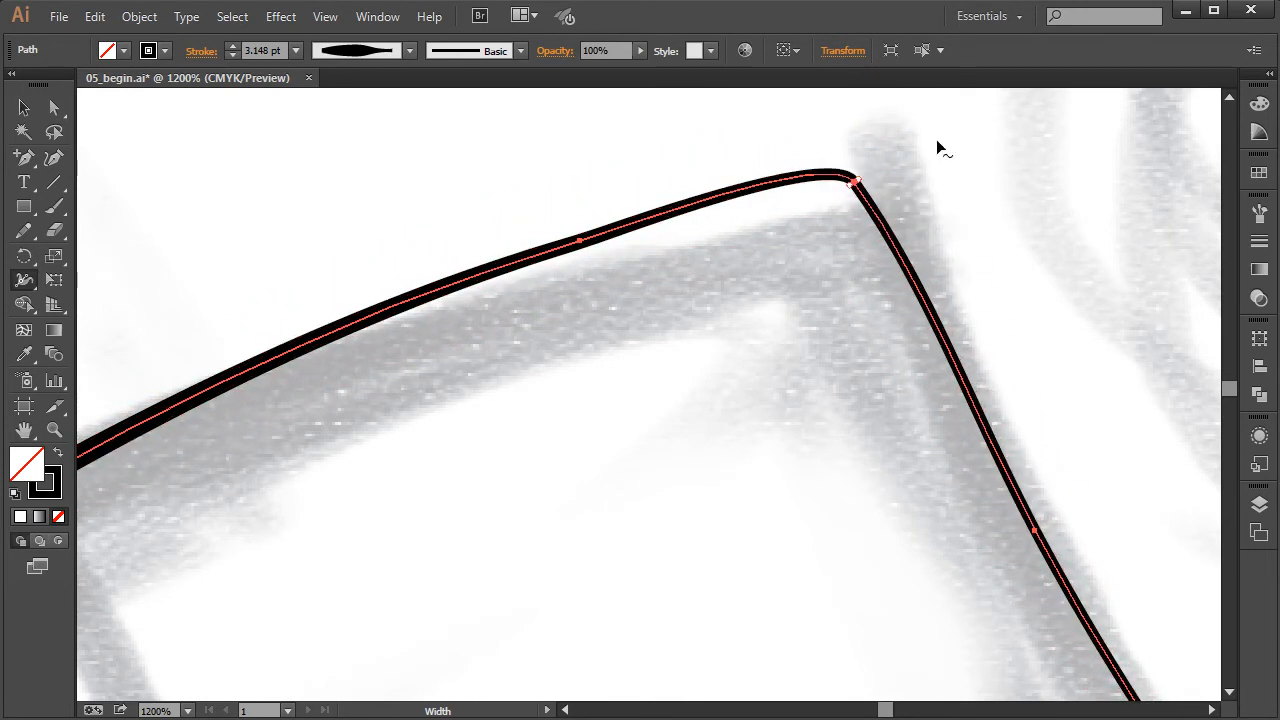
Step: Select the jaw outline and thicken its bottom edge near the lower-left corner to about 5.33 pt
key("space")
left_click_drag(507, 397, 670, 135)
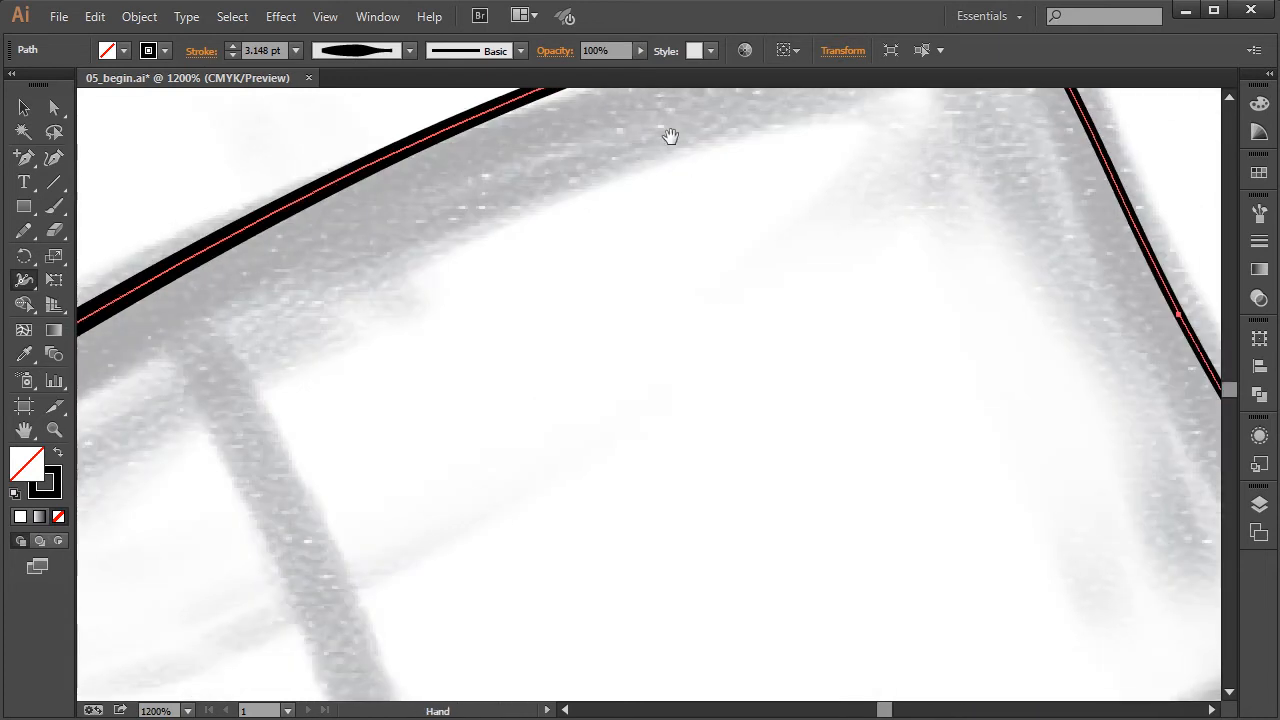
key("ctrl+minus")
key("ctrl+minus")
key("ctrl+minus")
key("space")
left_click_drag(694, 471, 704, 150)
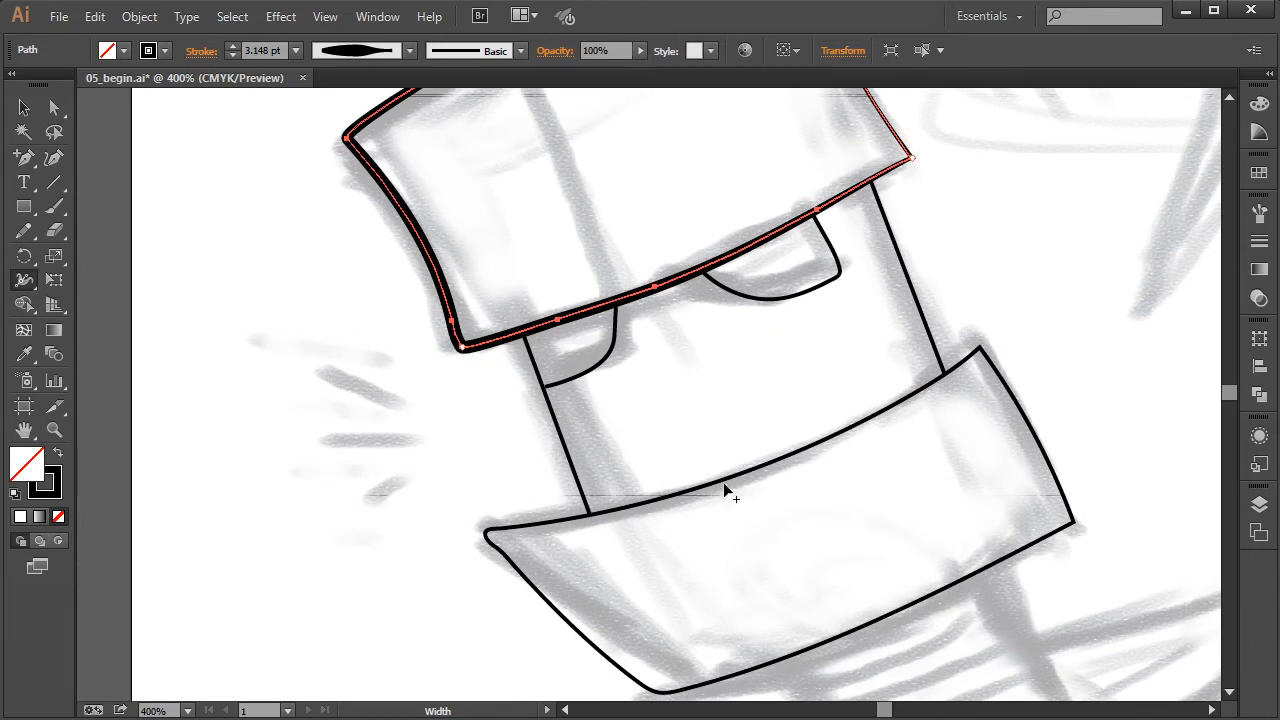
key("space")
left_click_drag(691, 631, 701, 493)
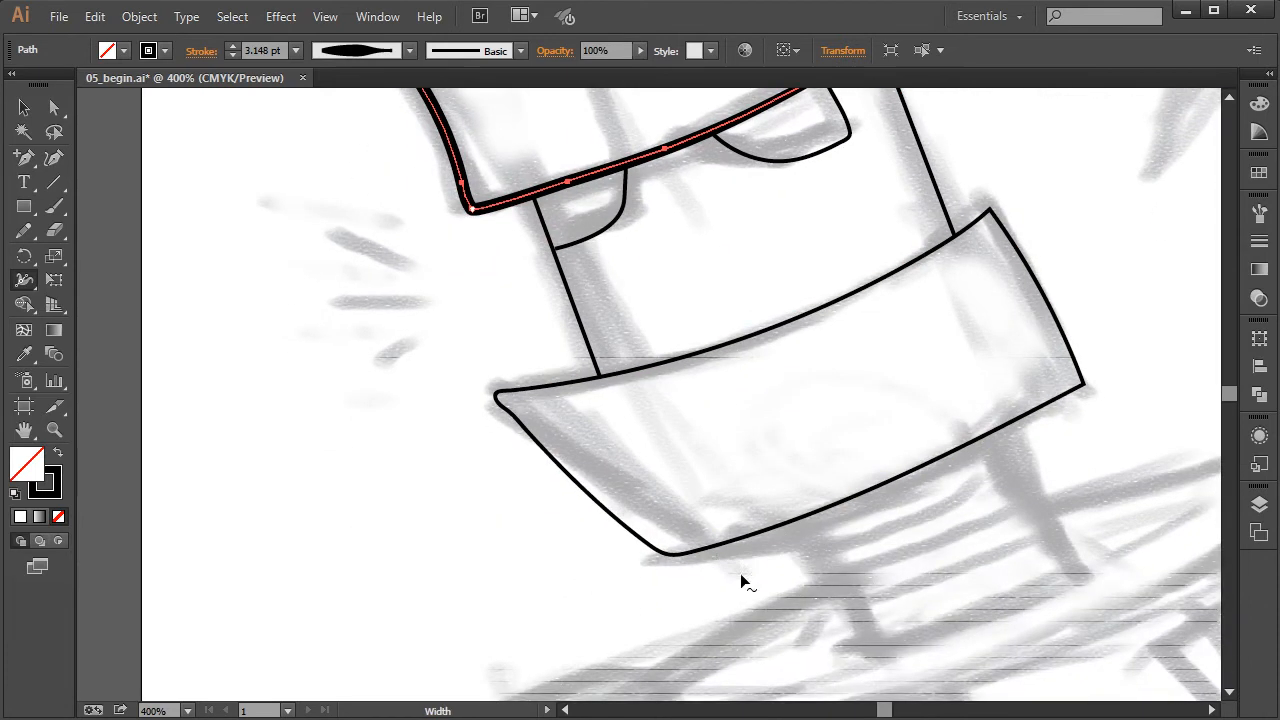
left_click(703, 553, "ctrl")
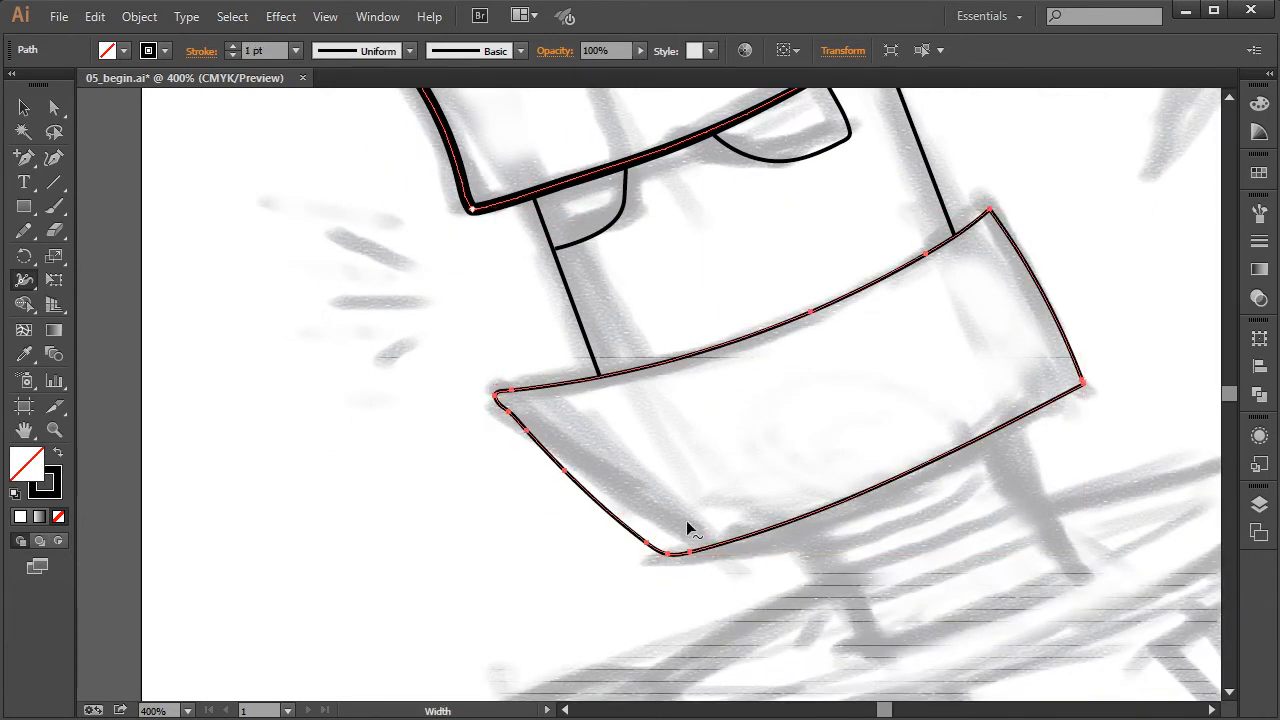
key("ctrl+plus")
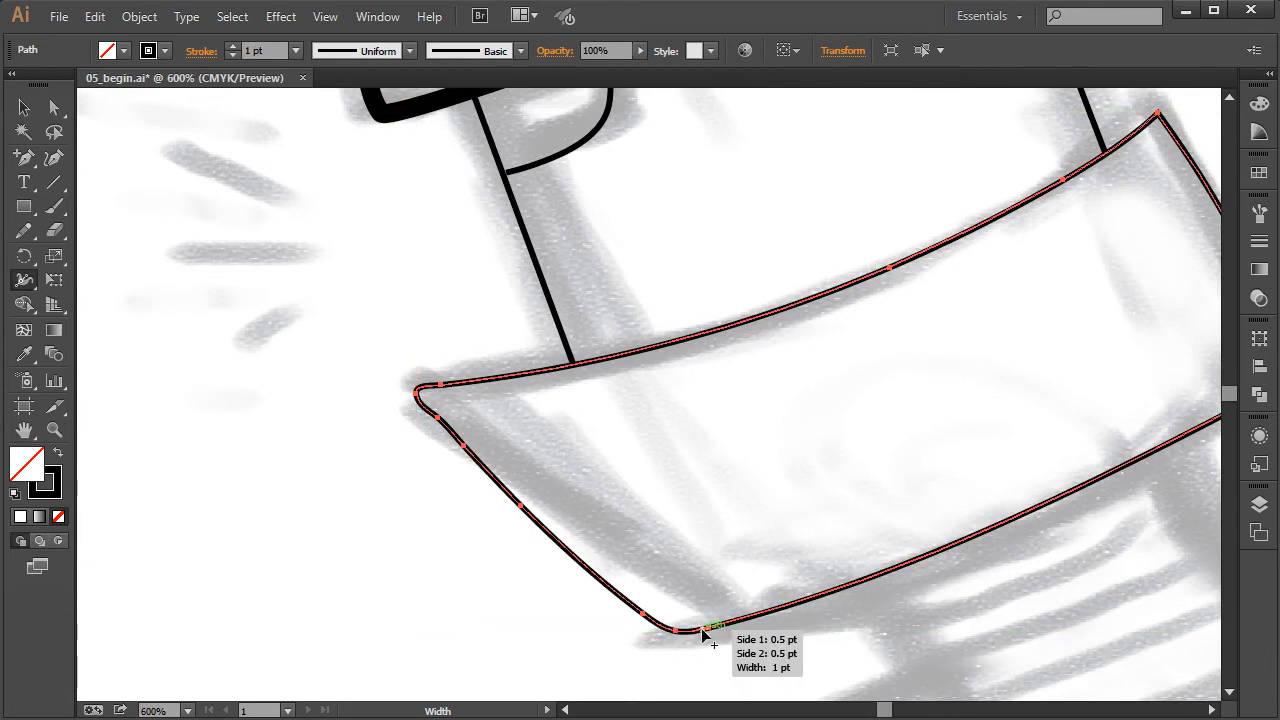
left_click_drag(790, 607, 801, 622)
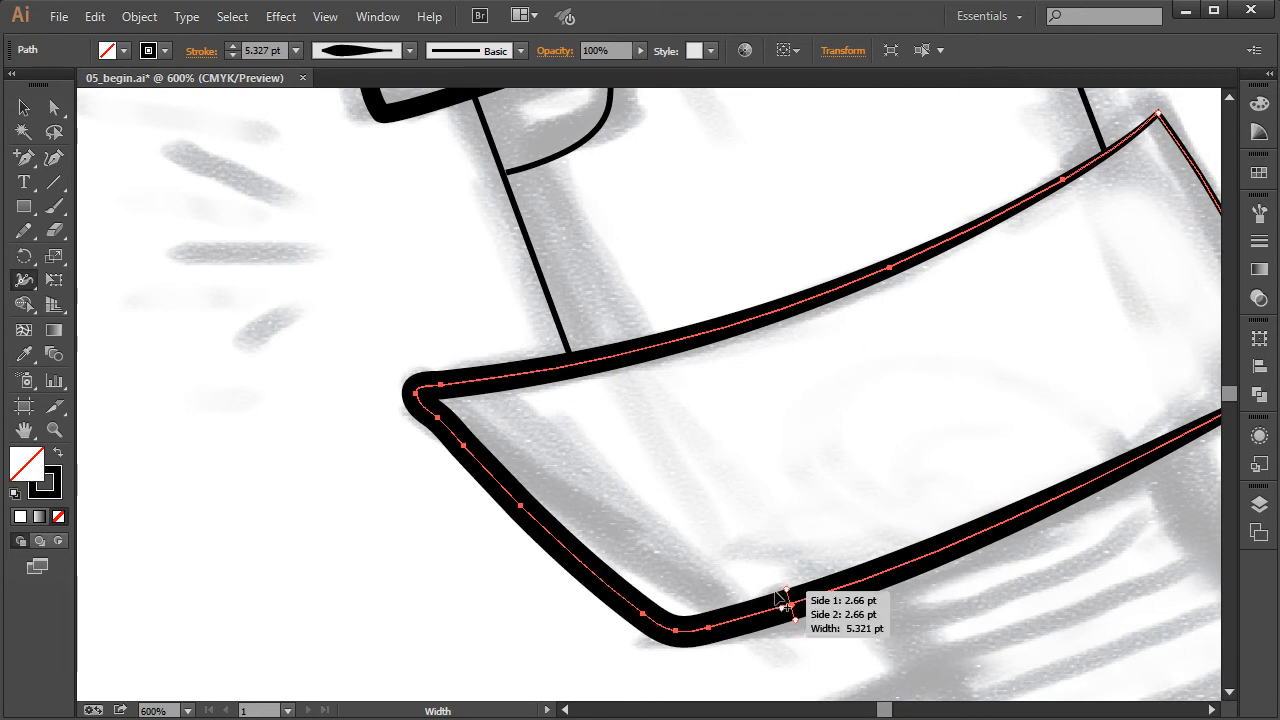
Step: Reposition the width point along the jaw's bottom edge, closer to the lower-left corner, and set its width to about 3.67 pt
left_click_drag(797, 622, 798, 623)
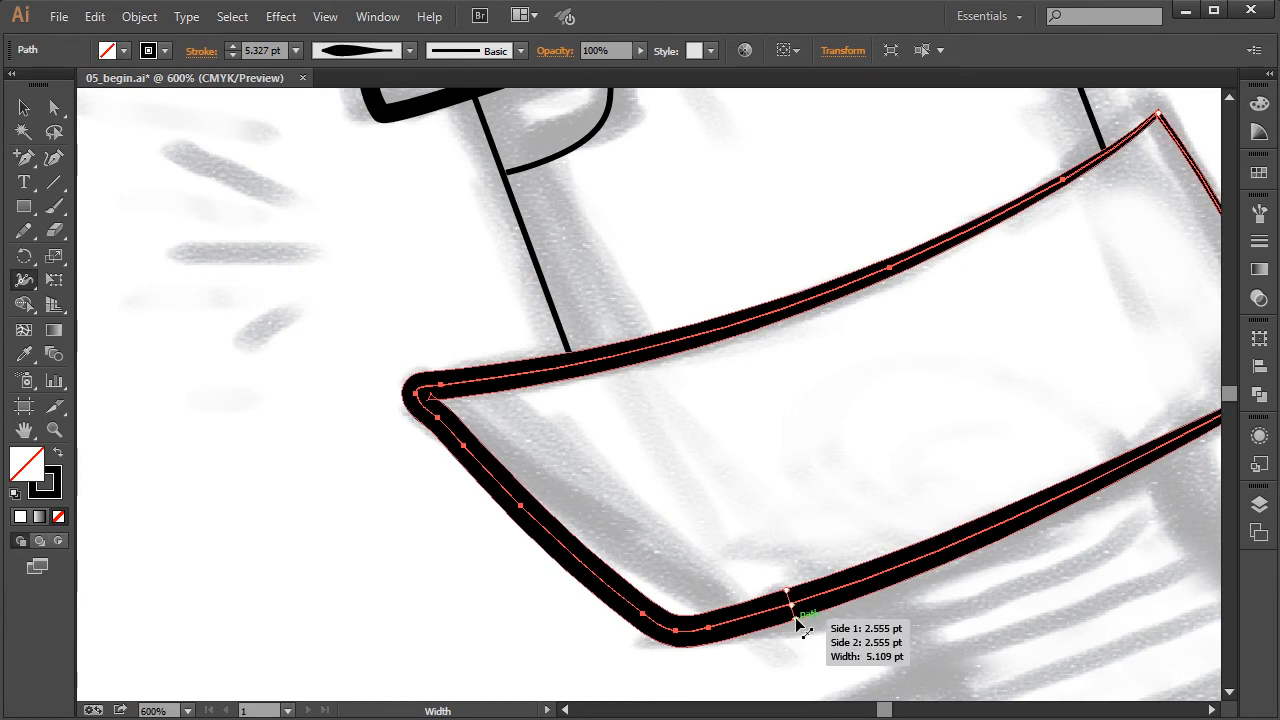
mouse_move(797, 620)
left_mouse_down()
mouse_move(776, 612)
mouse_move(796, 623)
mouse_move(783, 628)
mouse_move(810, 609)
mouse_move(777, 617)
left_mouse_up()
mouse_move(850, 594)
left_mouse_down()
mouse_move(925, 556)
mouse_move(866, 592)
left_mouse_up()
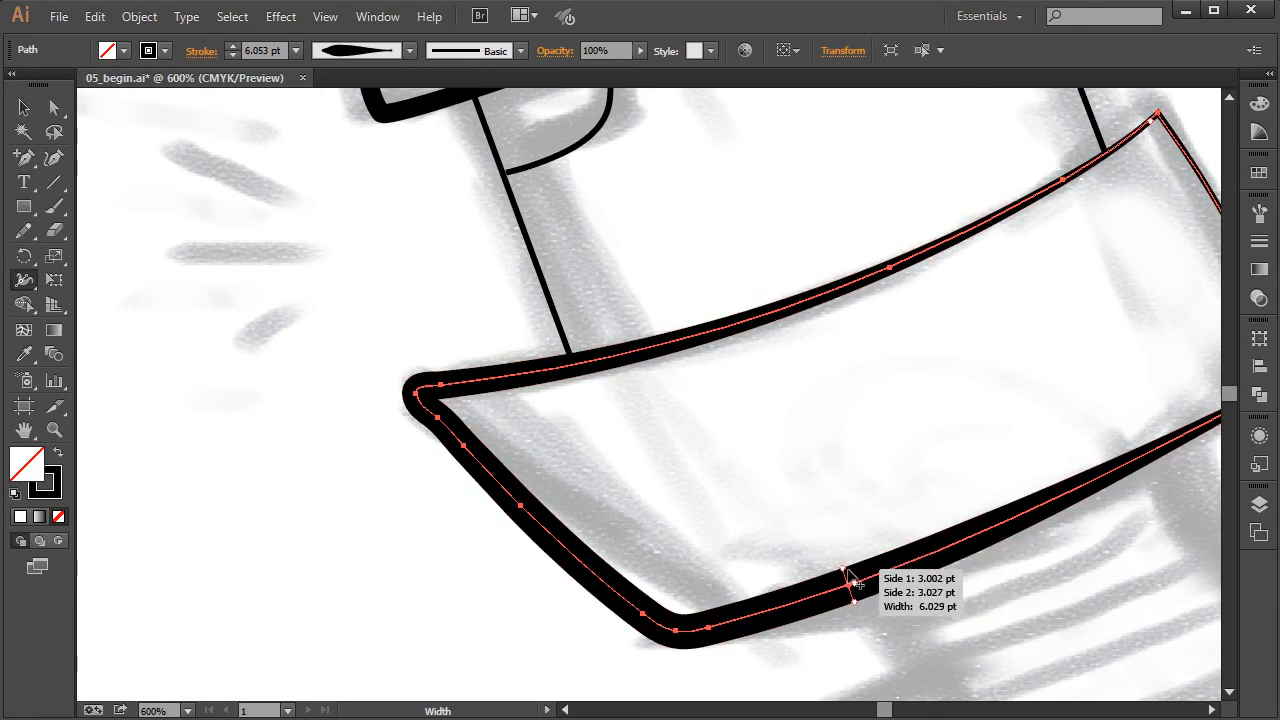
mouse_move(850, 594)
left_mouse_down()
mouse_move(894, 570)
mouse_move(677, 629)
mouse_move(593, 590)
mouse_move(634, 337)
mouse_move(963, 246)
mouse_move(1149, 162)
mouse_move(930, 227)
mouse_move(374, 433)
mouse_move(695, 610)
mouse_move(781, 608)
mouse_move(757, 612)
mouse_move(766, 619)
left_mouse_up()
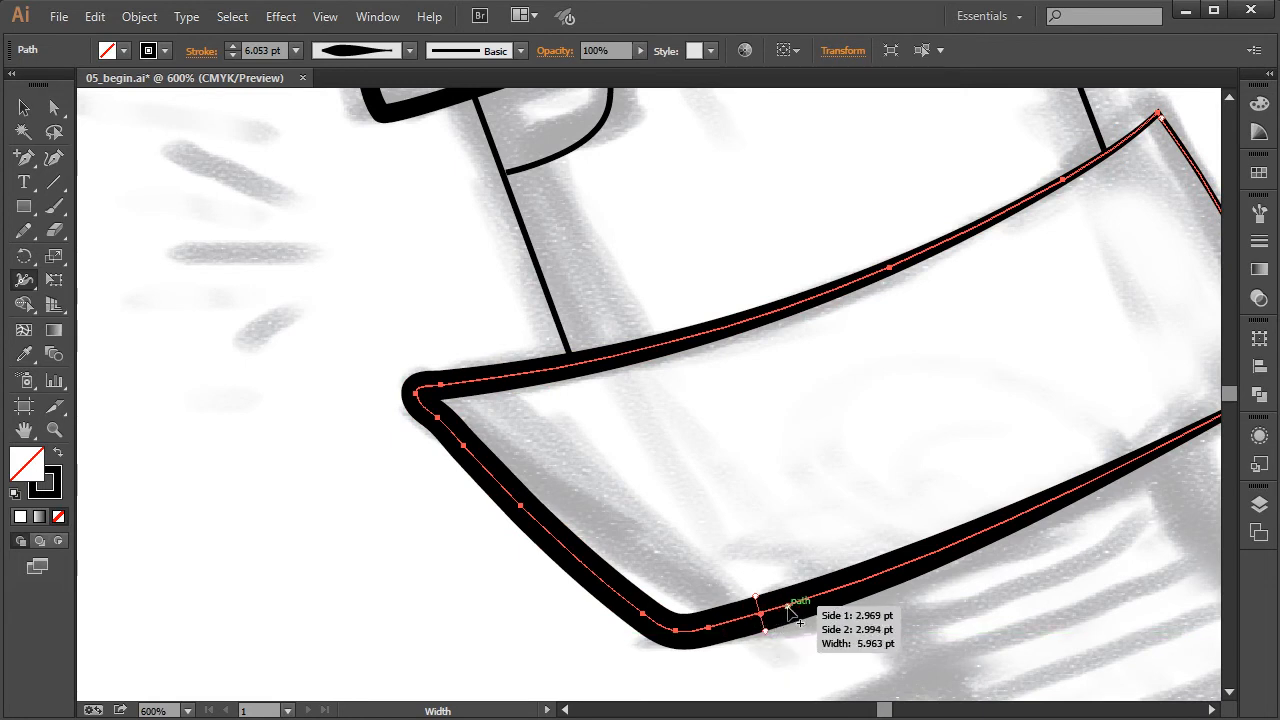
left_click_drag(757, 598, 758, 603)
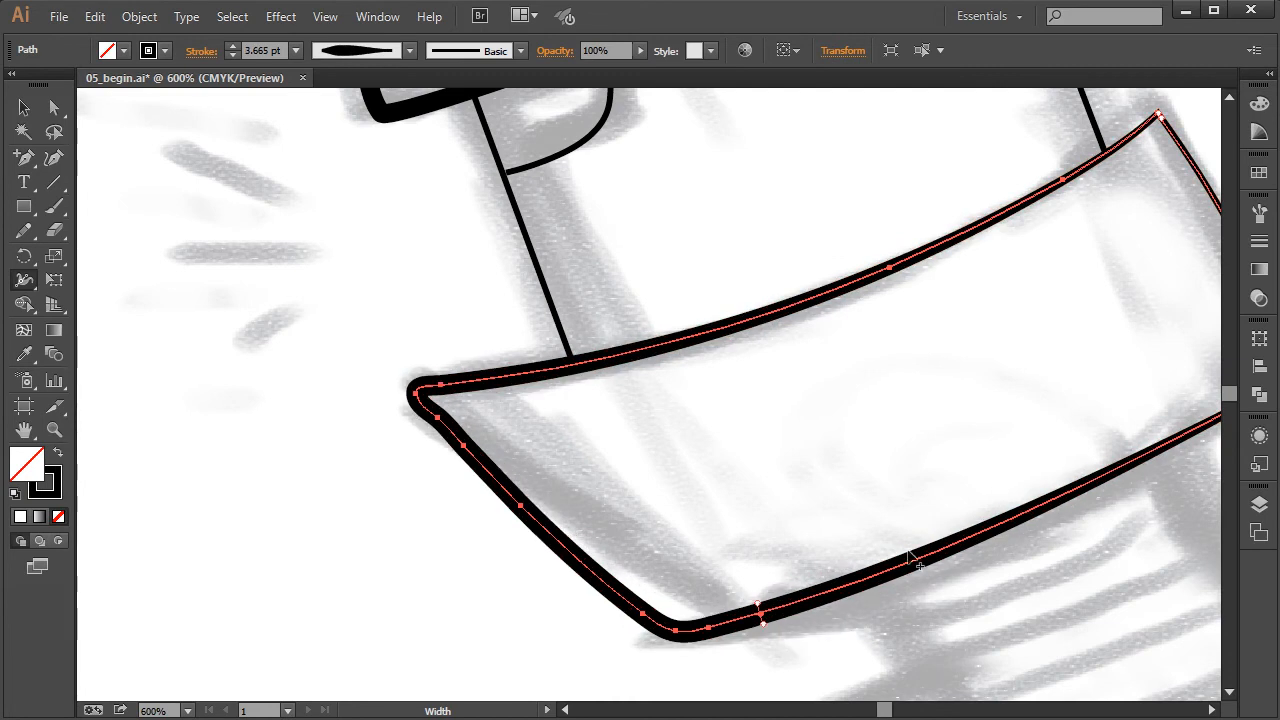
Step: Delete the width point on the jaw's bottom edge and thicken the stroke at its lower-left corner to about 4.11 pt instead
key("space")
mouse_move(1078, 268)
left_mouse_down()
mouse_move(943, 400)
mouse_move(991, 305)
left_mouse_up()
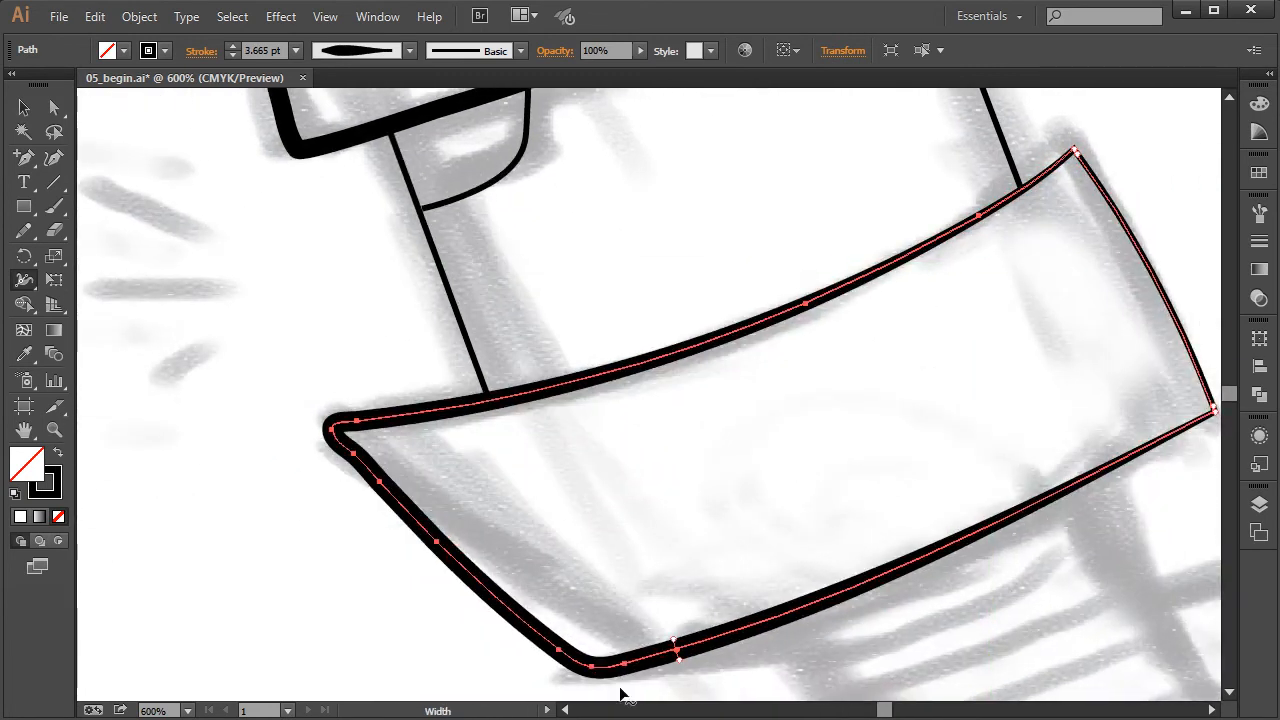
left_click(697, 645)
key("Delete")
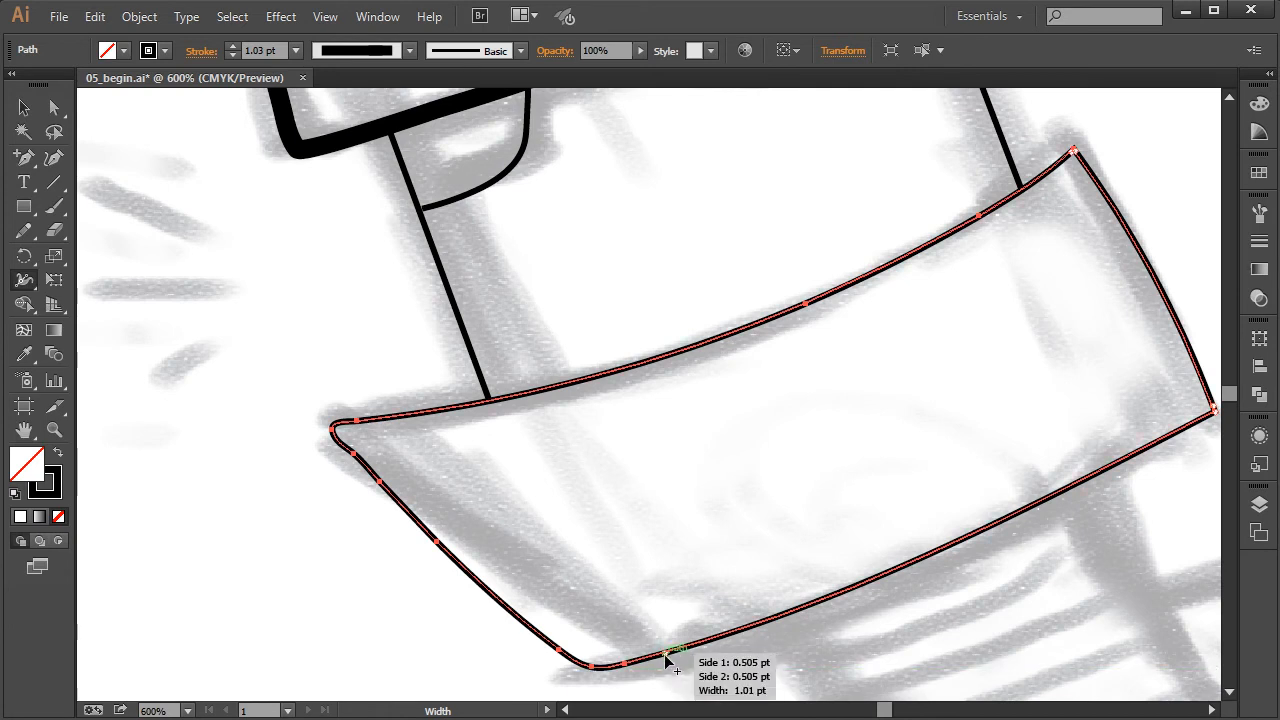
left_click_drag(588, 667, 582, 680)
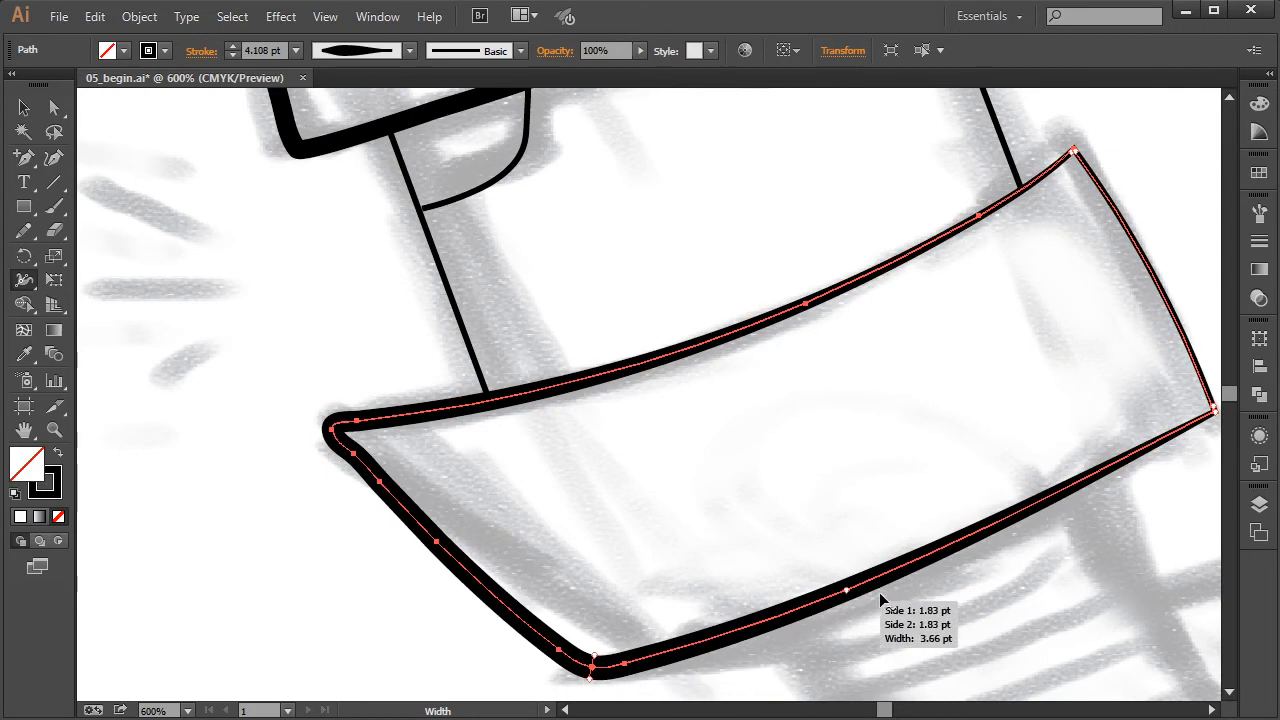
Step: Thicken the middle of both curved eye strokes under the upper head shape, leaving their ends tapered
left_click_drag(740, 247, 644, 394)
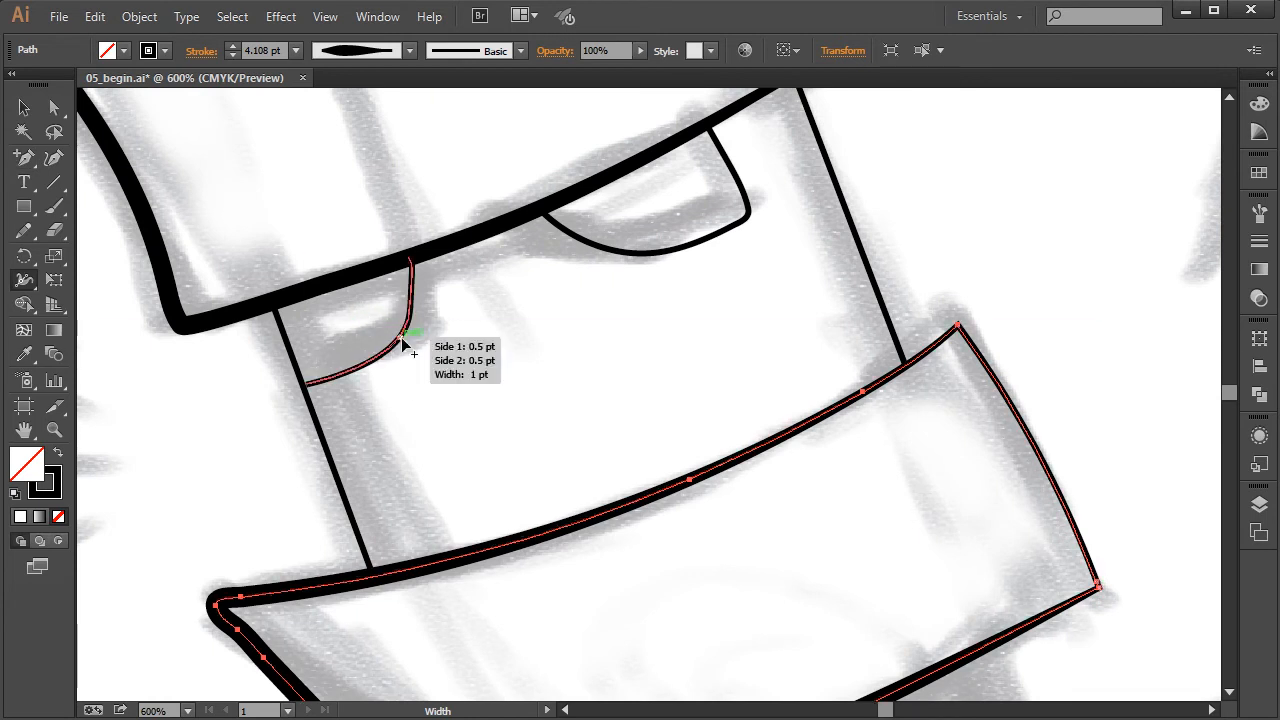
mouse_move(412, 346)
left_mouse_down()
mouse_move(400, 345)
mouse_move(417, 352)
mouse_move(427, 336)
left_mouse_up()
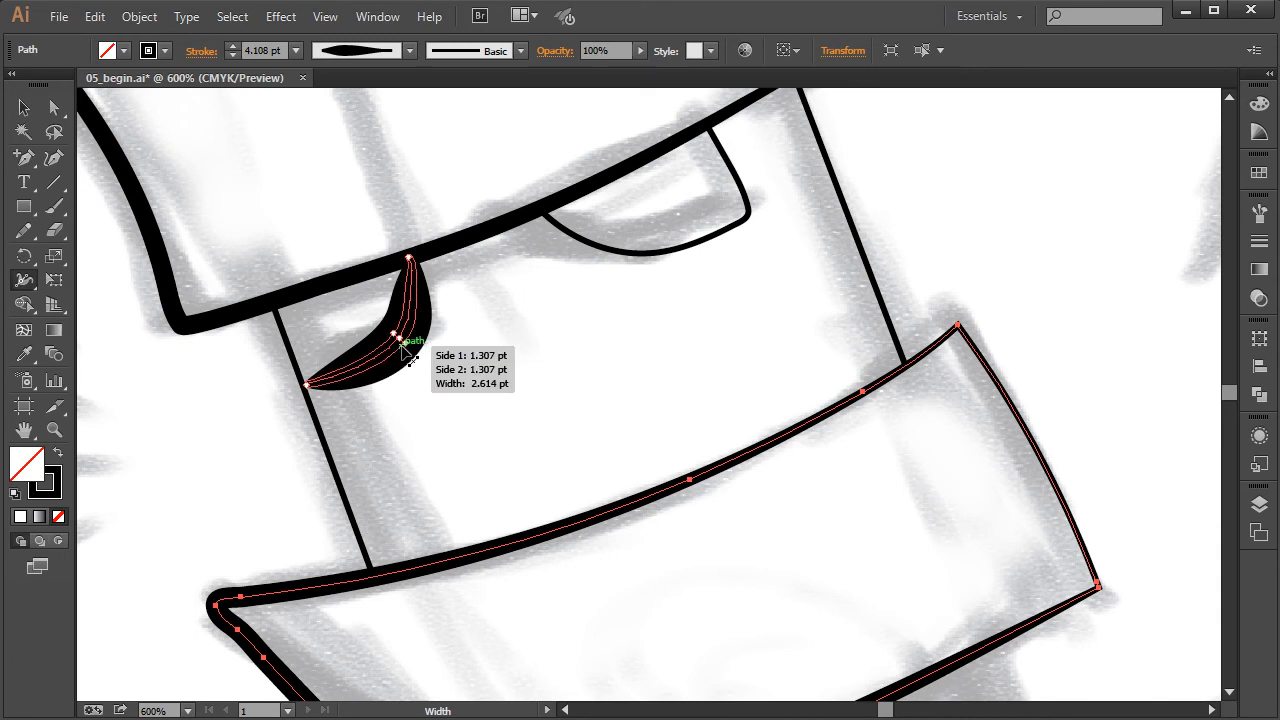
left_click_drag(406, 342, 413, 338)
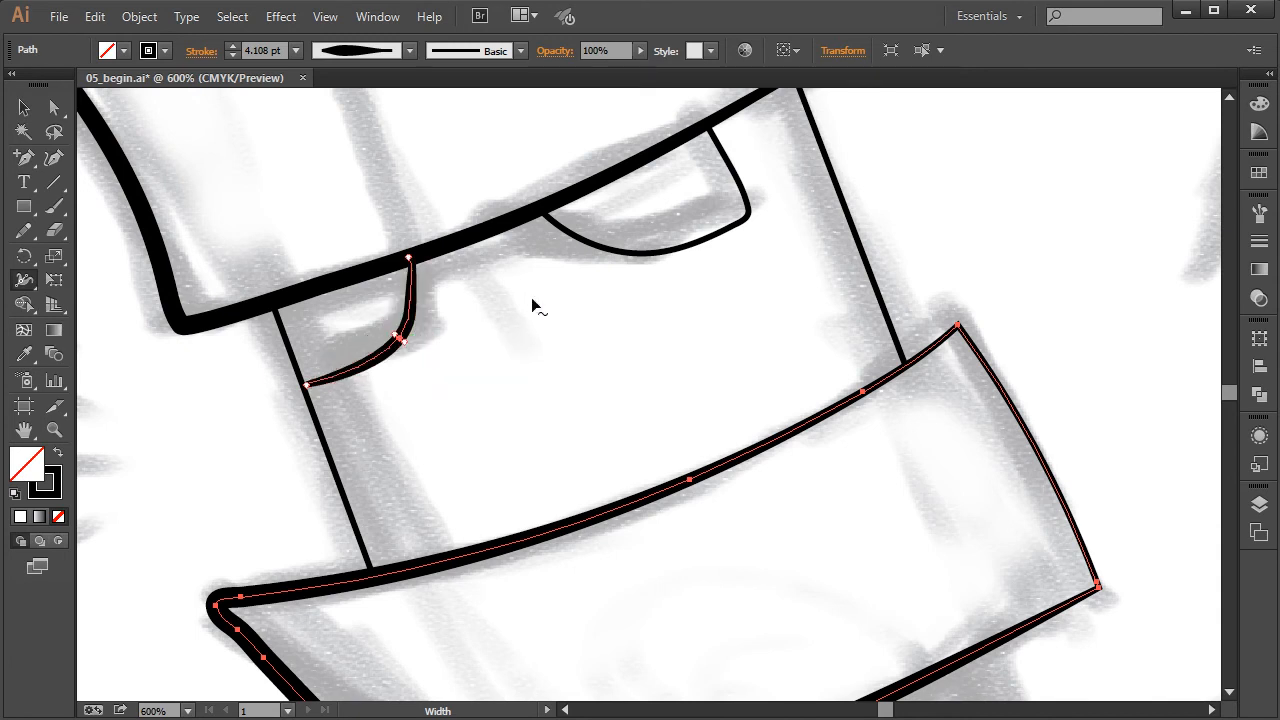
left_click_drag(643, 256, 645, 268)
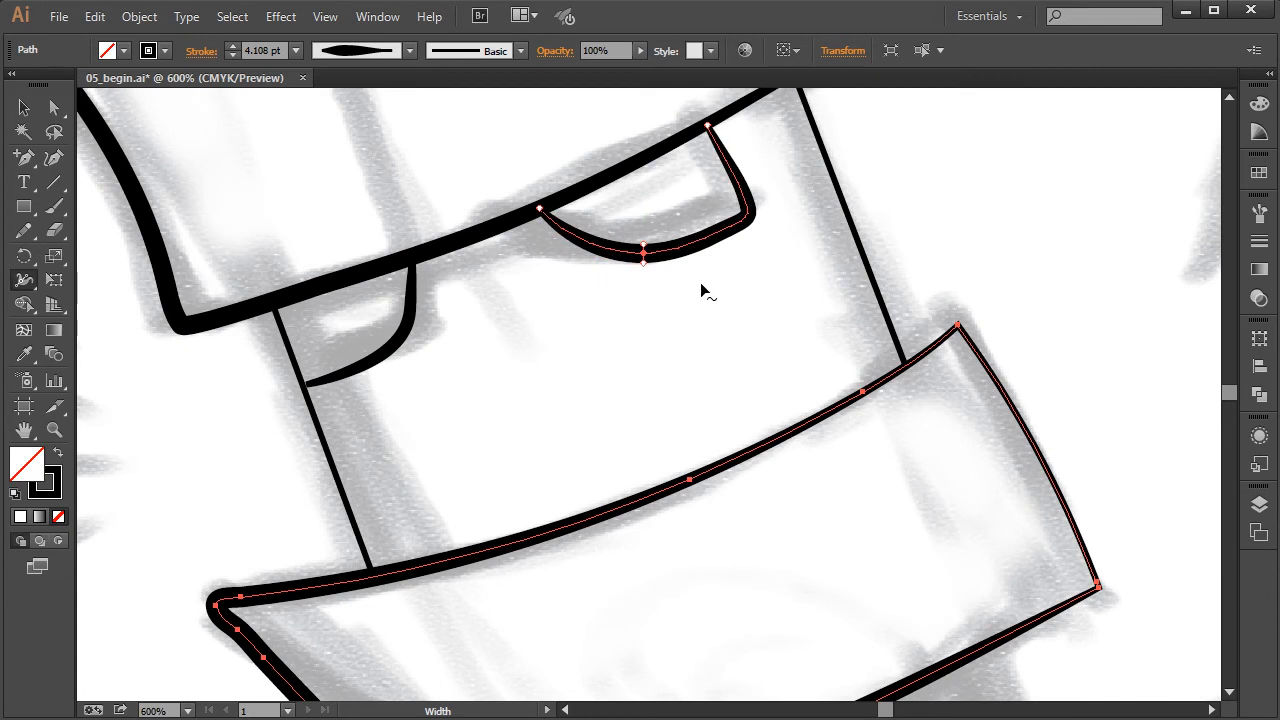
Step: Select both straight side lines of the face and give them the double-bulge width profile with a 3 pt stroke weight
left_click(339, 485)
left_click(880, 292, "shift")
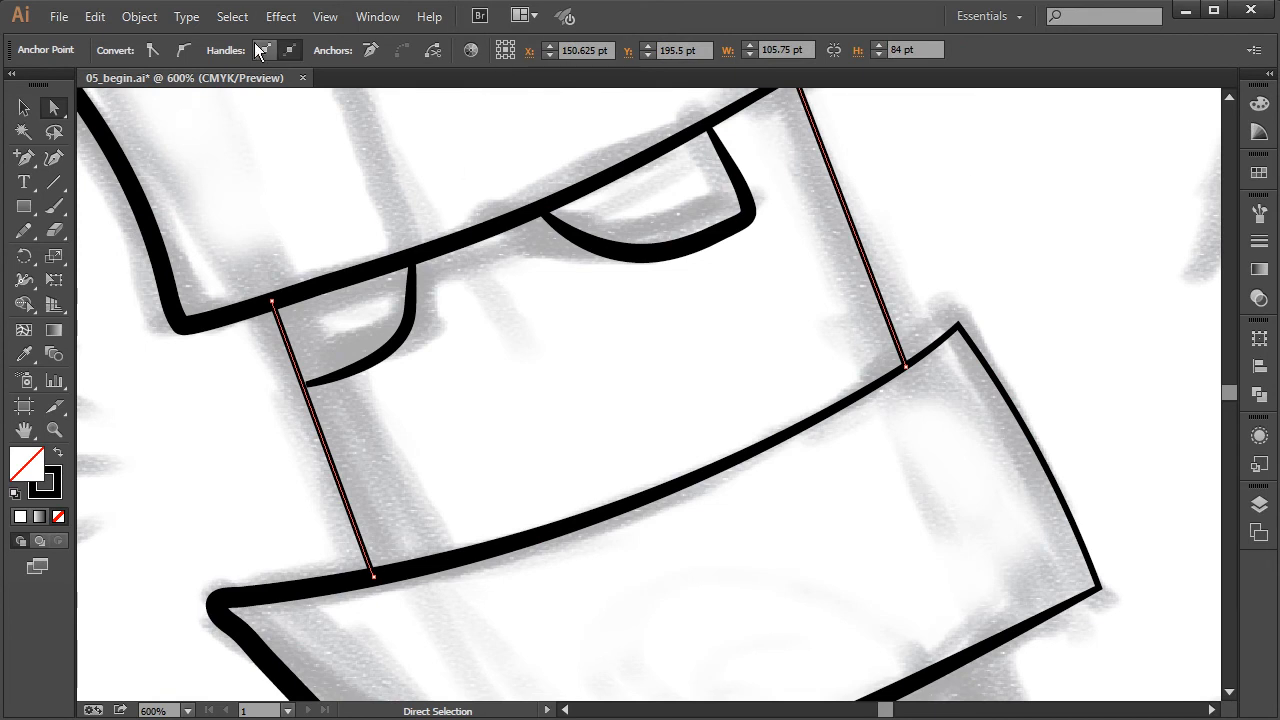
left_click(24, 107)
left_click(300, 453)
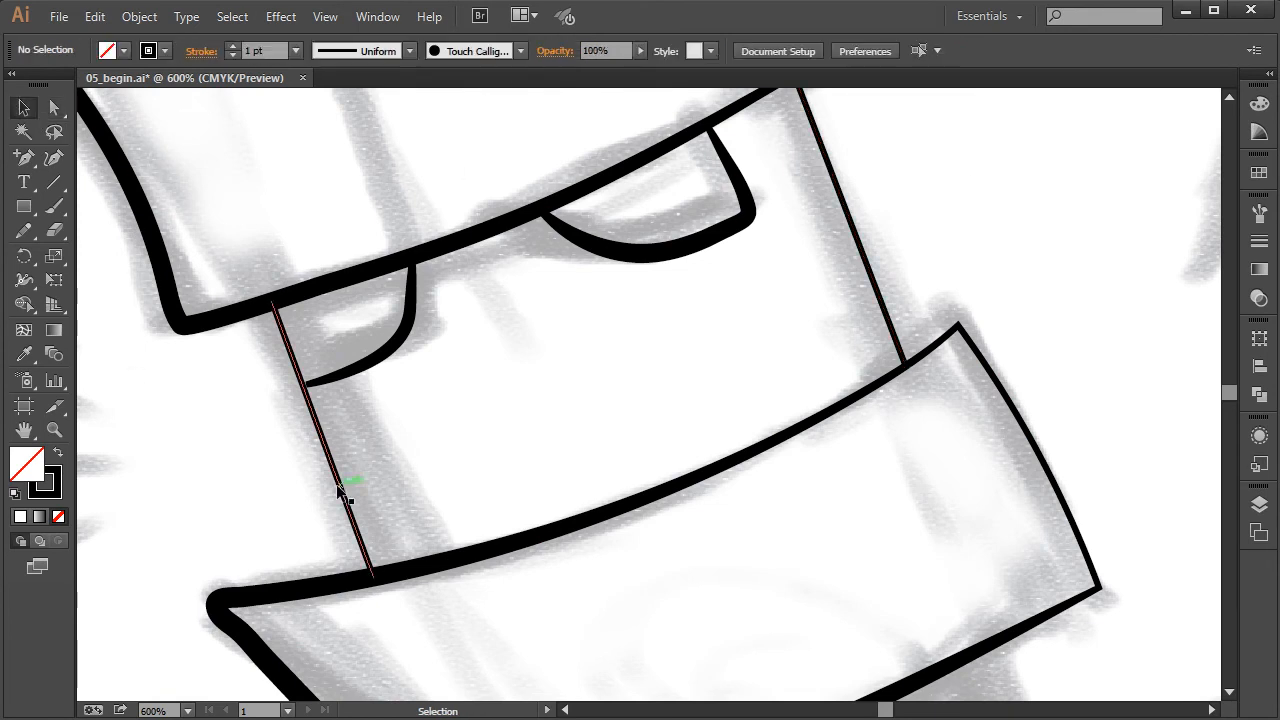
left_click(341, 485)
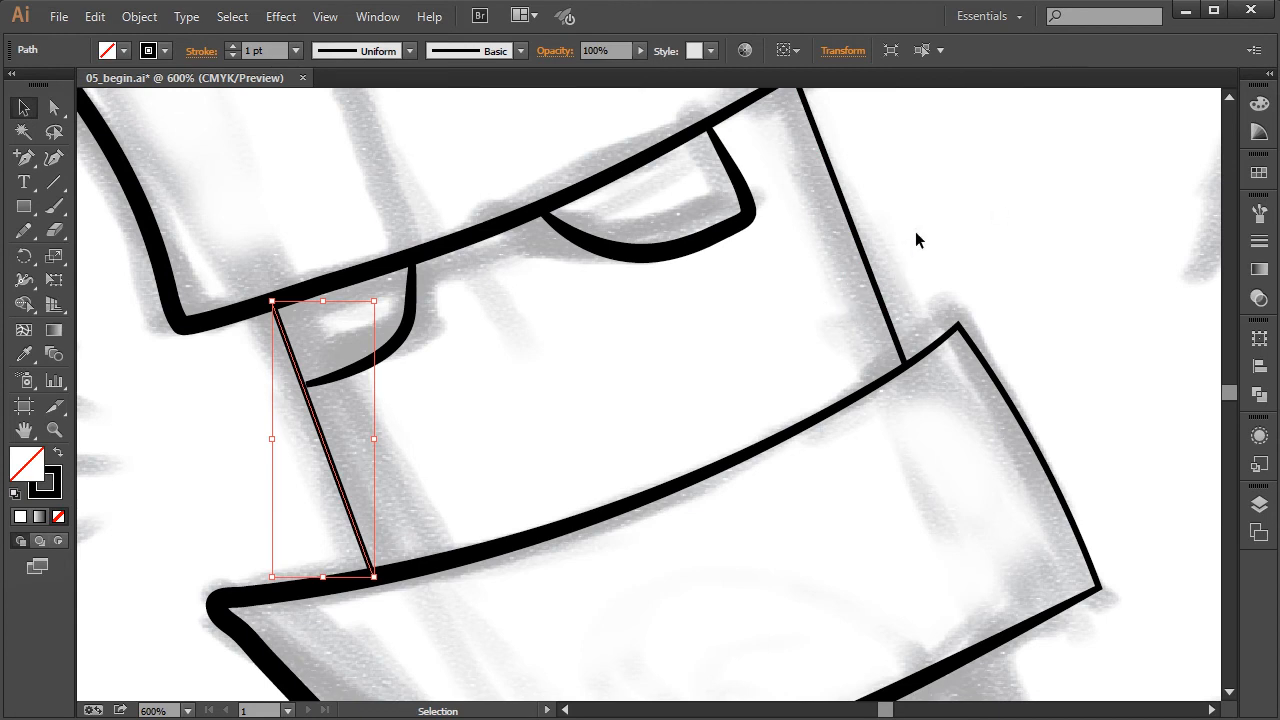
left_click(868, 268, "shift")
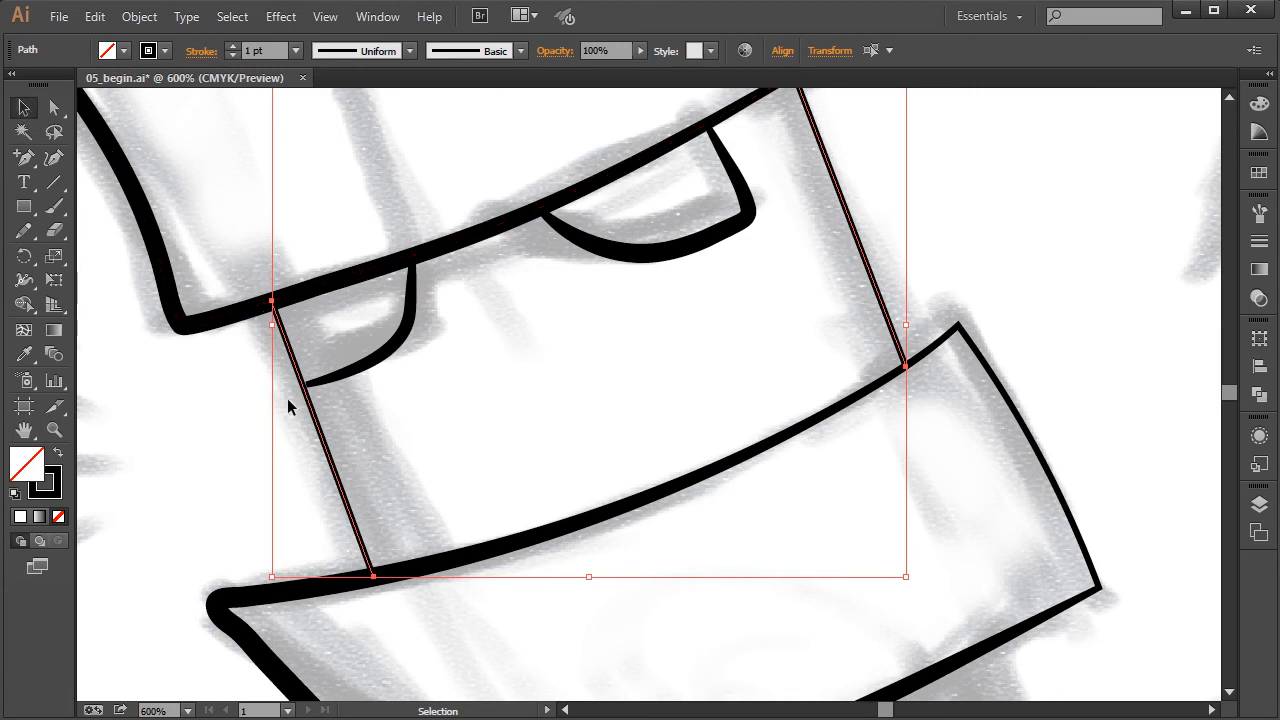
left_click_drag(988, 229, 1012, 257)
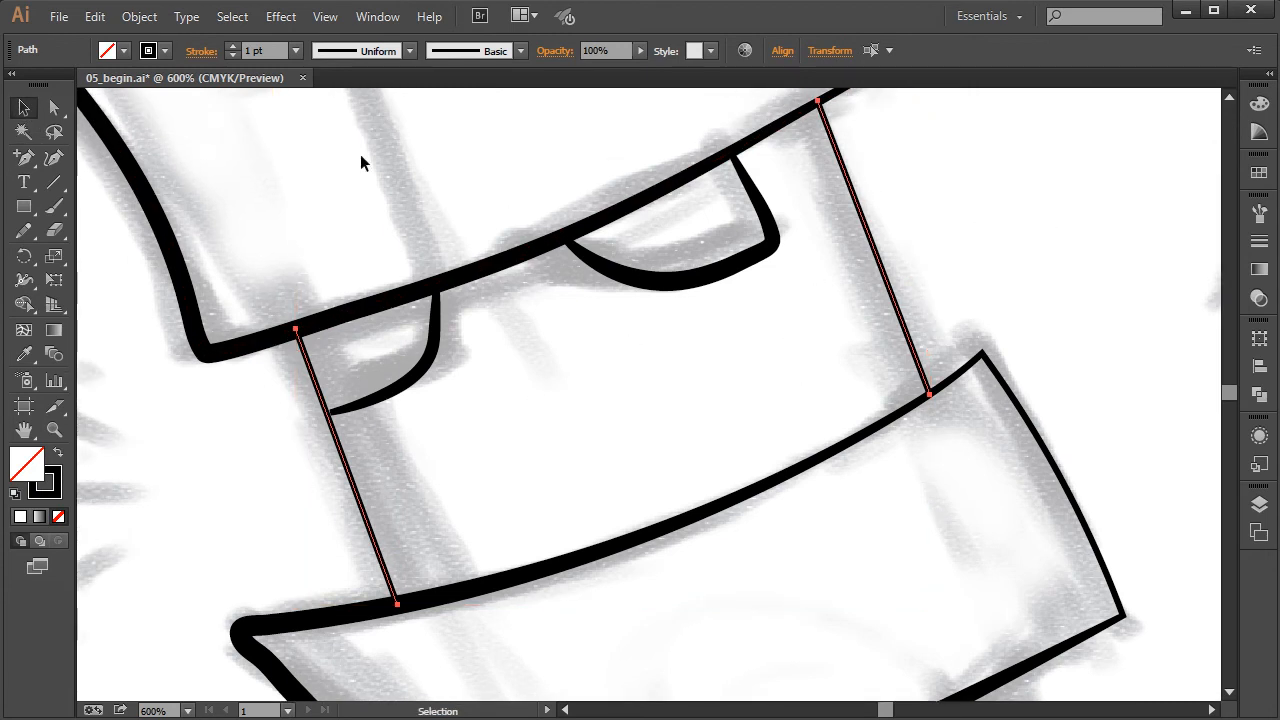
left_click(409, 51)
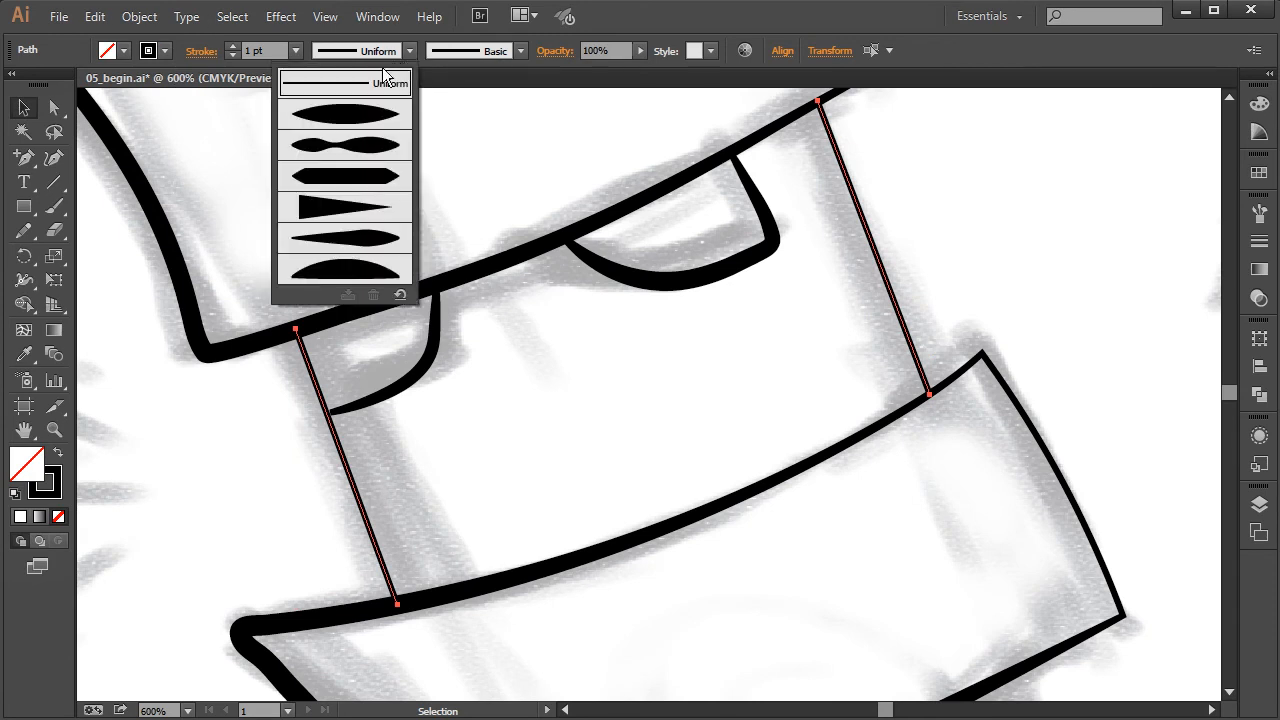
left_click(380, 145)
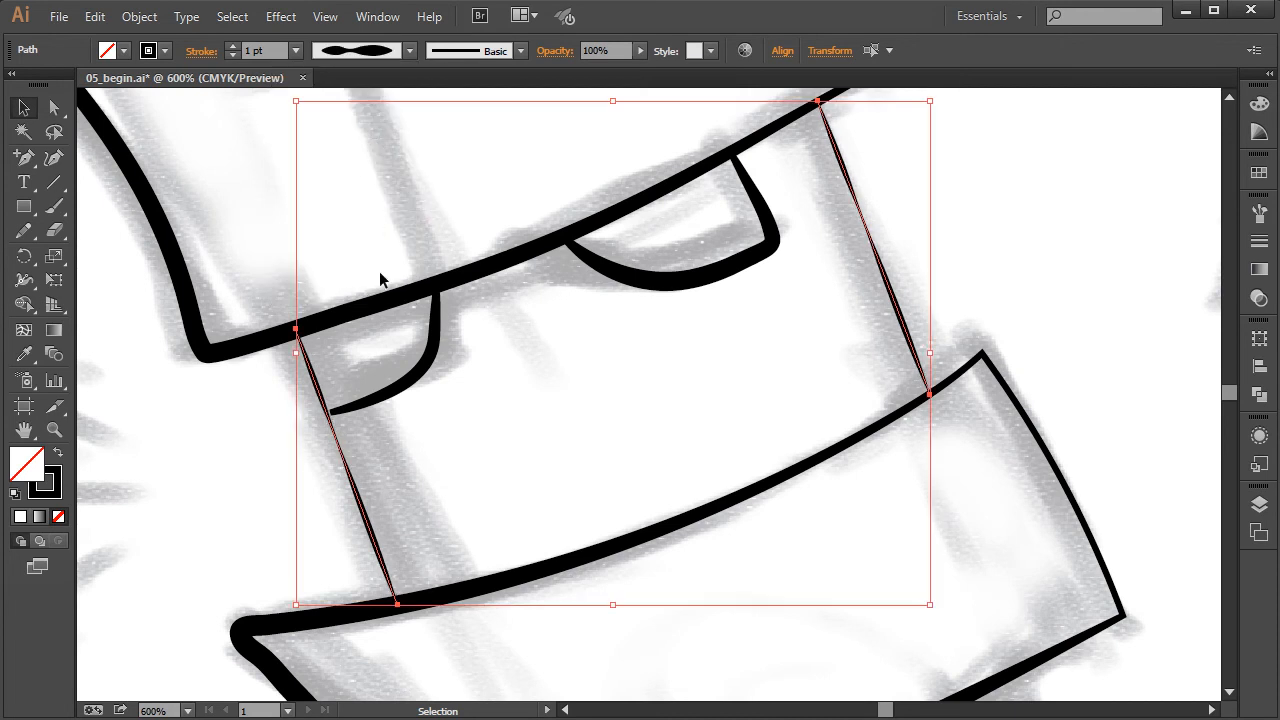
left_click(233, 46)
left_click(233, 46)
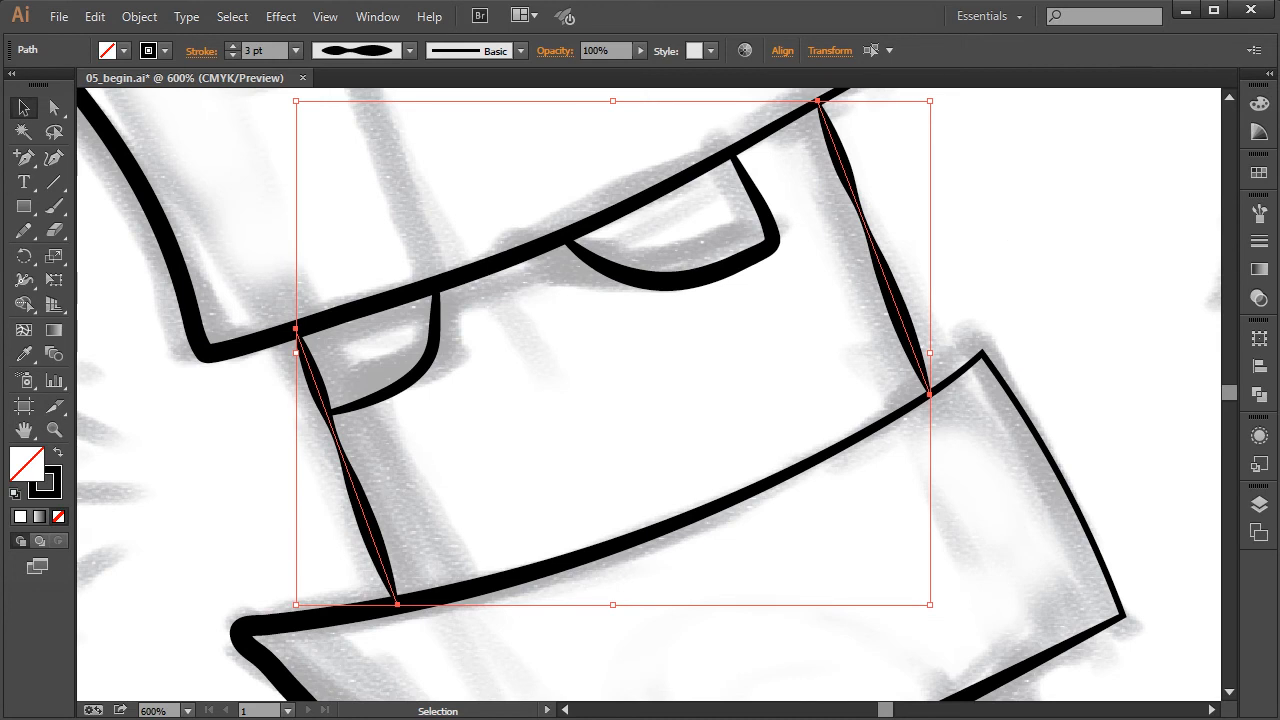
Step: Reshape the face's left side line with the Width tool so both ends are thick and the middle is thin
left_click(24, 280)
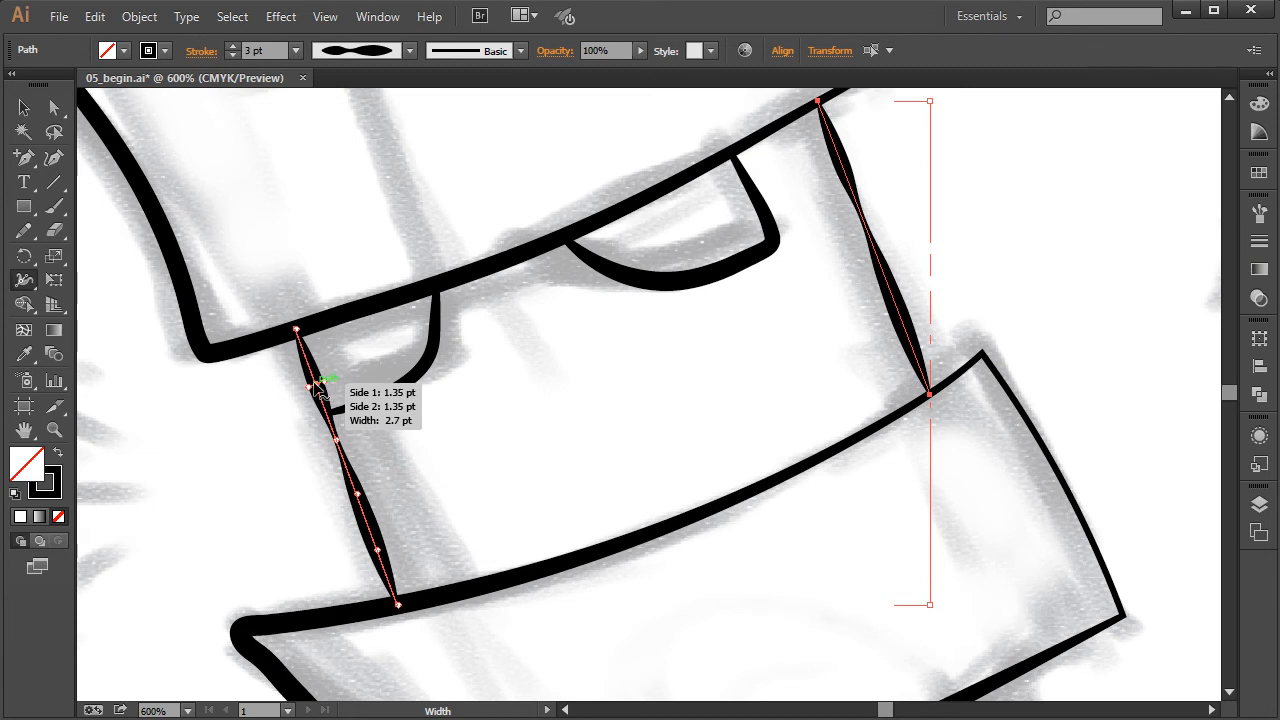
mouse_move(318, 386)
left_mouse_down()
mouse_move(298, 332)
mouse_move(334, 394)
mouse_move(397, 604)
left_mouse_up()
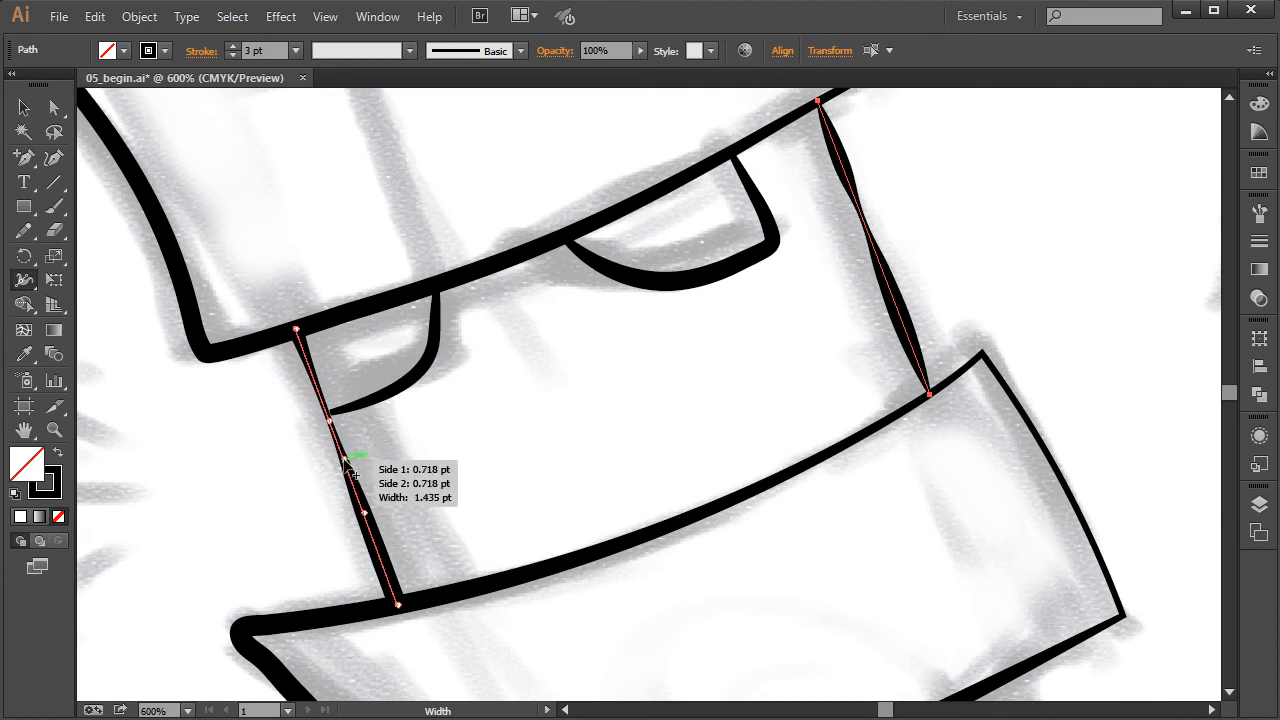
left_click_drag(333, 425, 341, 420)
left_click_drag(366, 500, 372, 516)
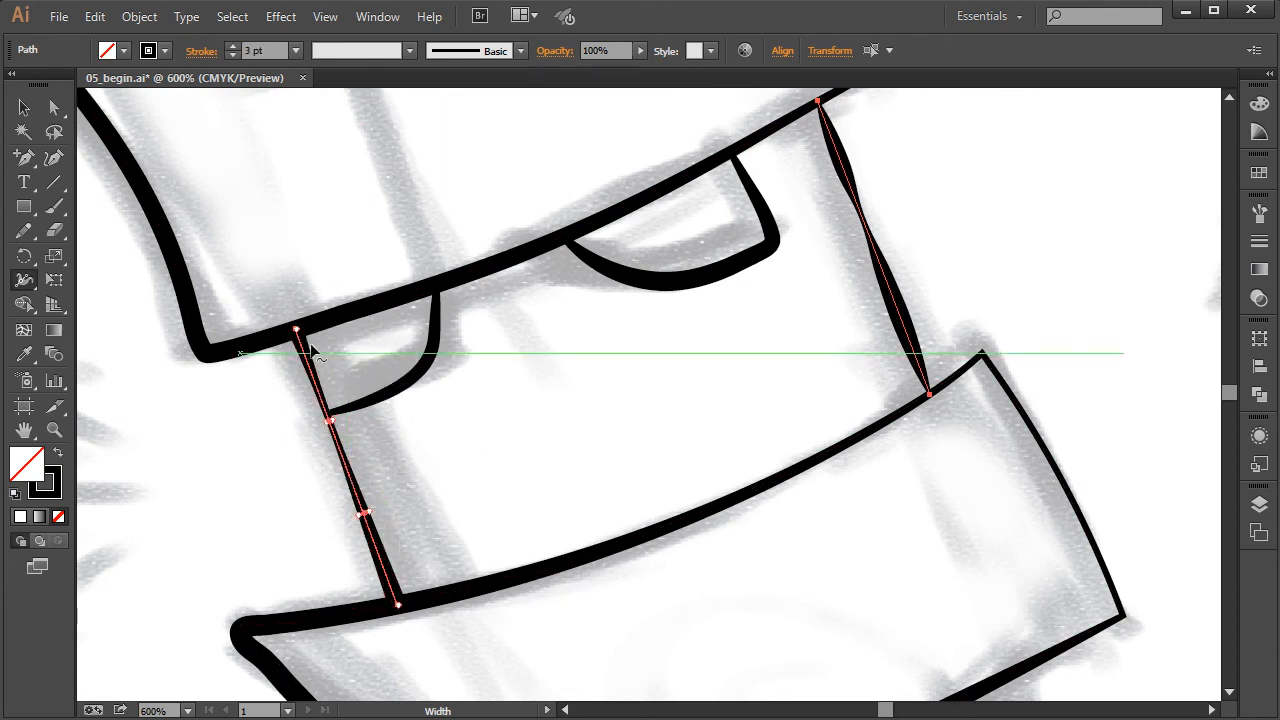
Step: Save the reshaped left side line's stroke as a variable width profile named "robot face"
left_click(26, 106)
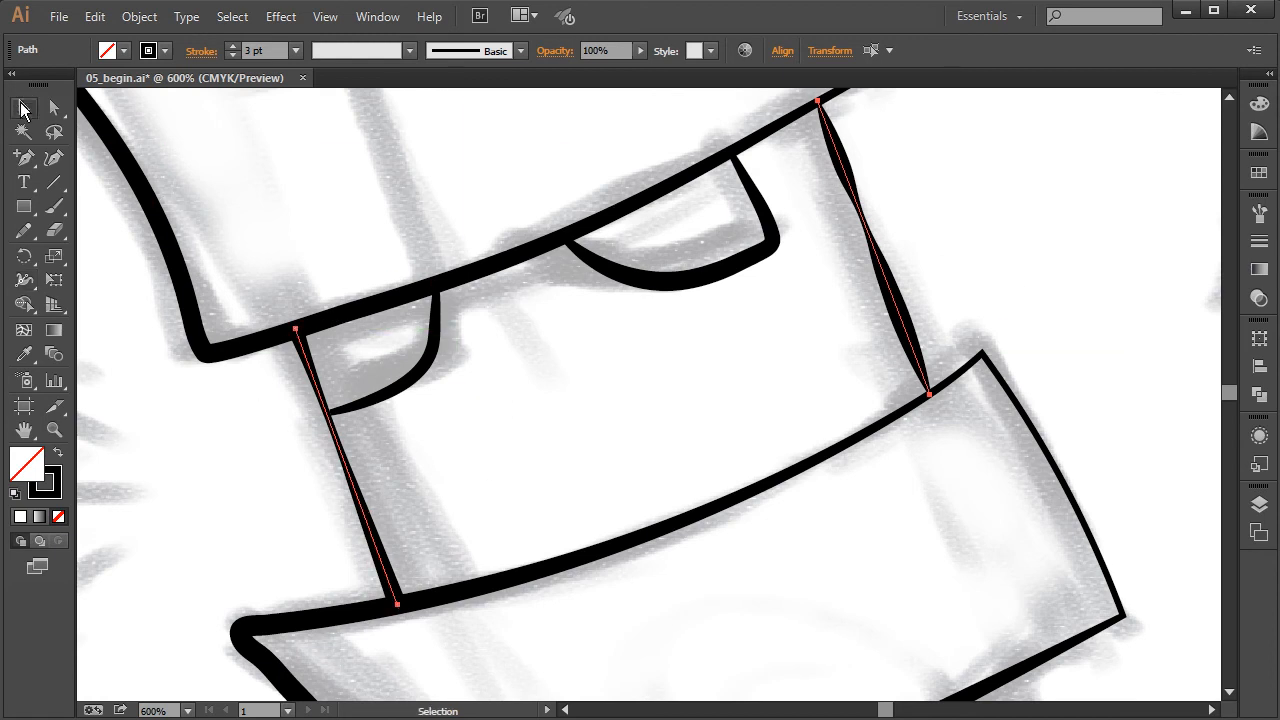
left_click(283, 557)
left_click(383, 578)
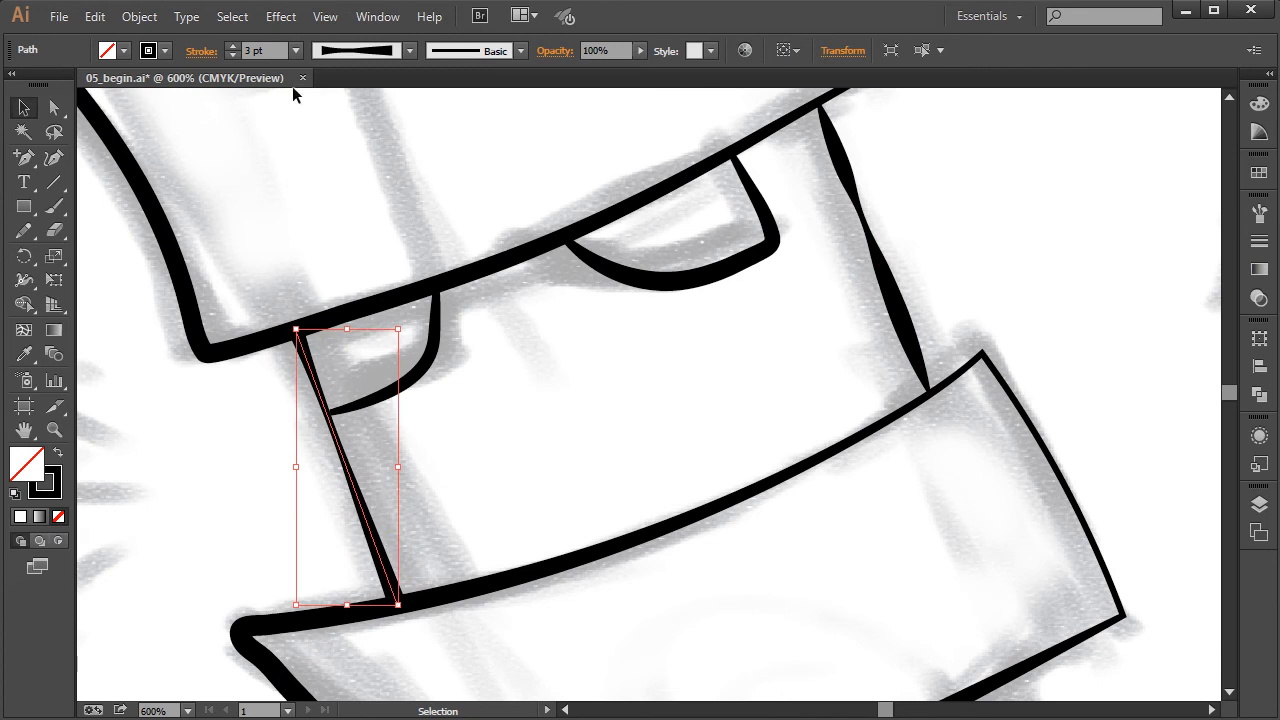
left_click(408, 51)
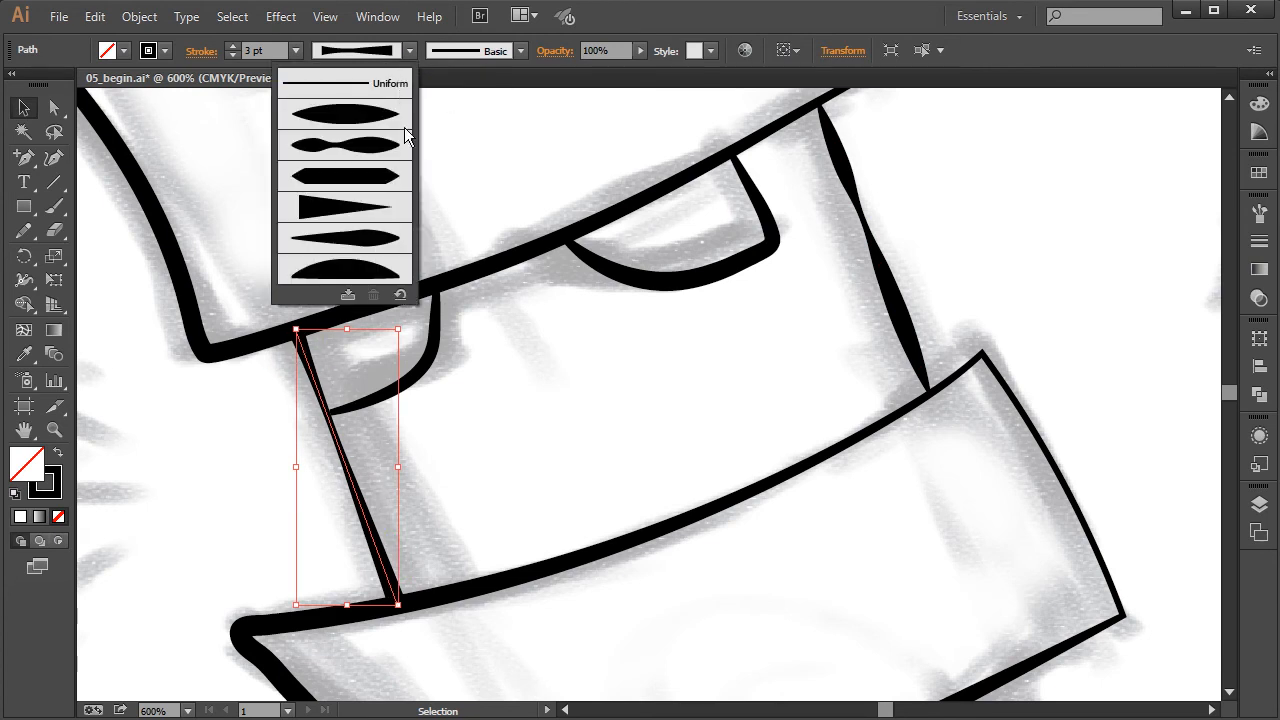
left_click(347, 295)
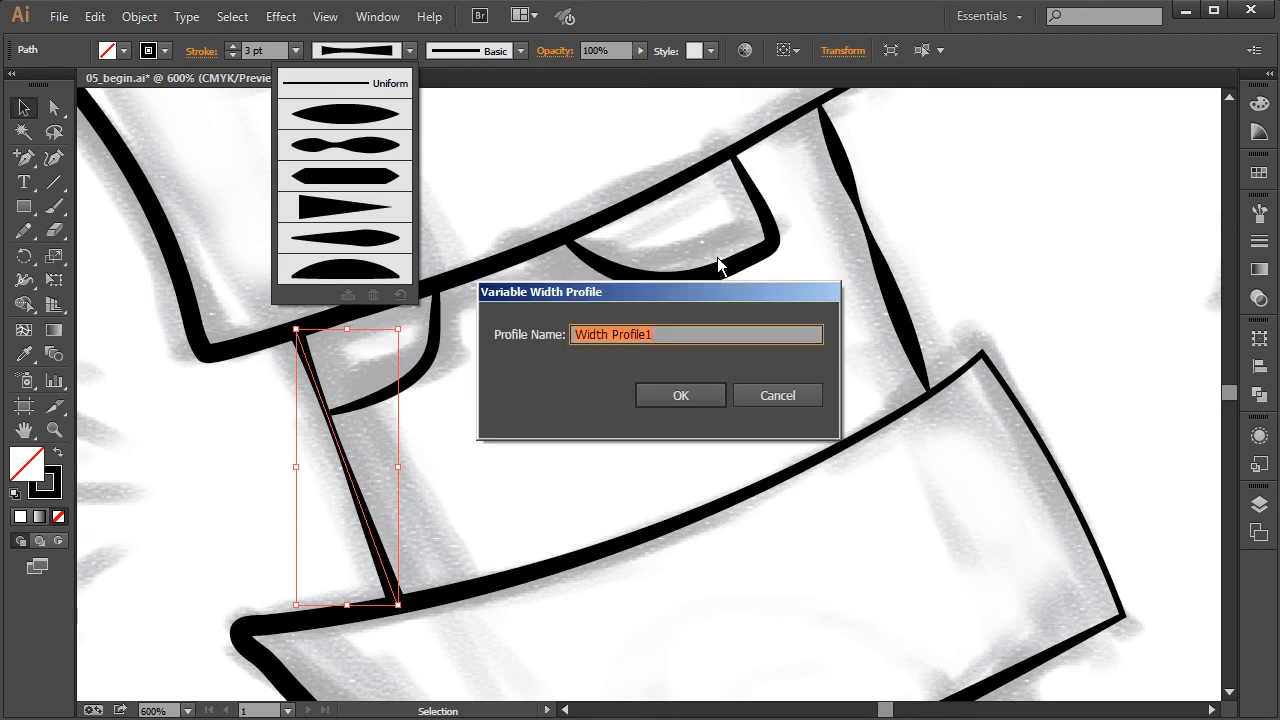
type("robot face")
key("Return")
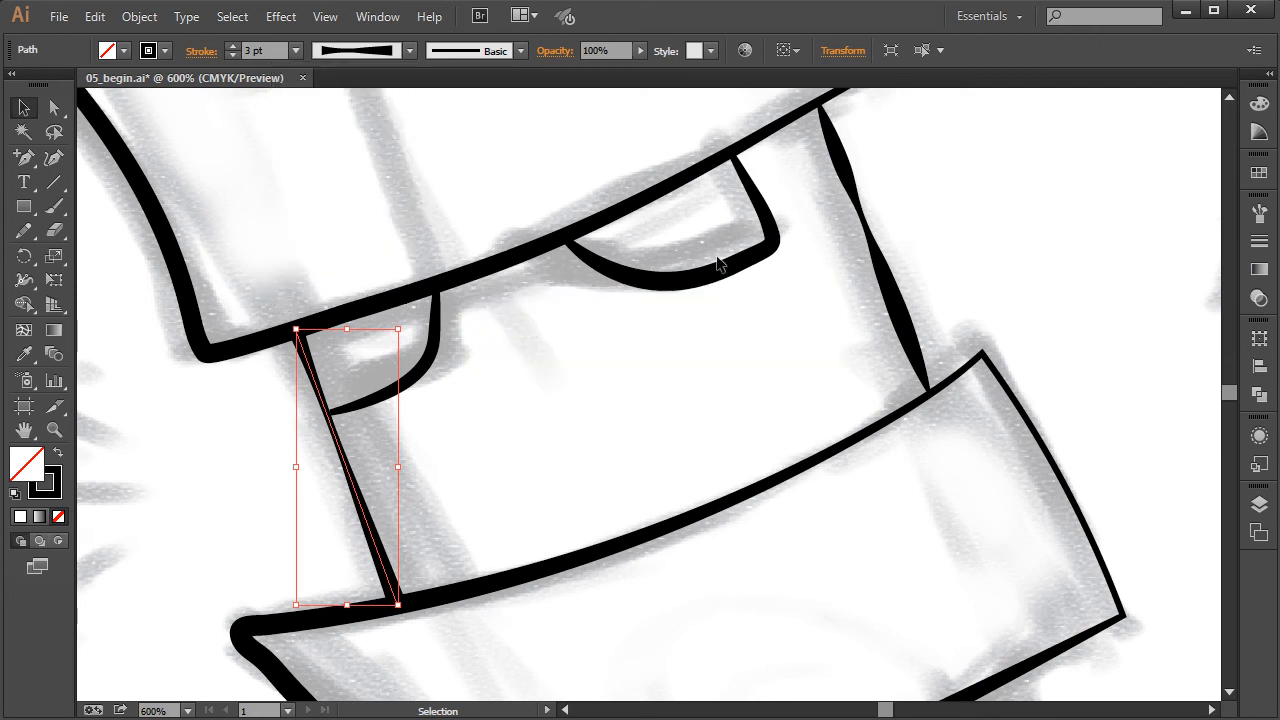
Step: Apply the "robot face" width profile to the face's right side line and deselect it
left_click(918, 340)
left_click(409, 51)
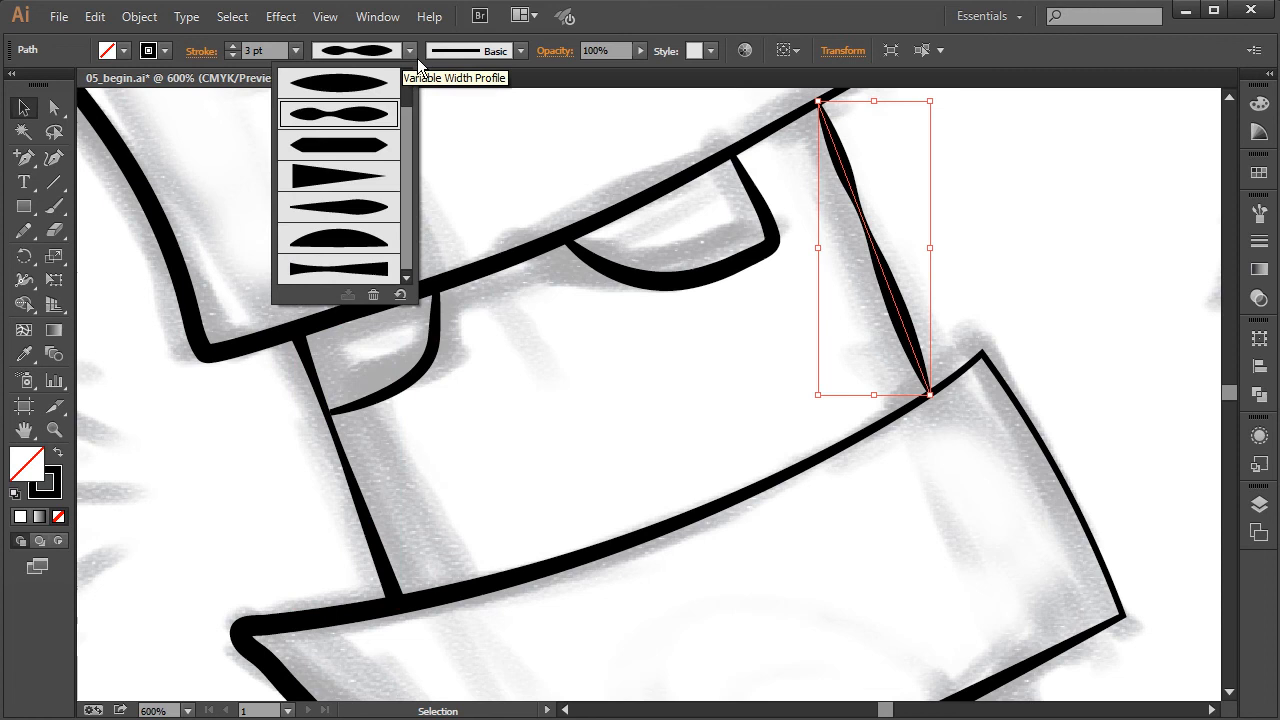
left_click(346, 275)
left_click(1049, 251)
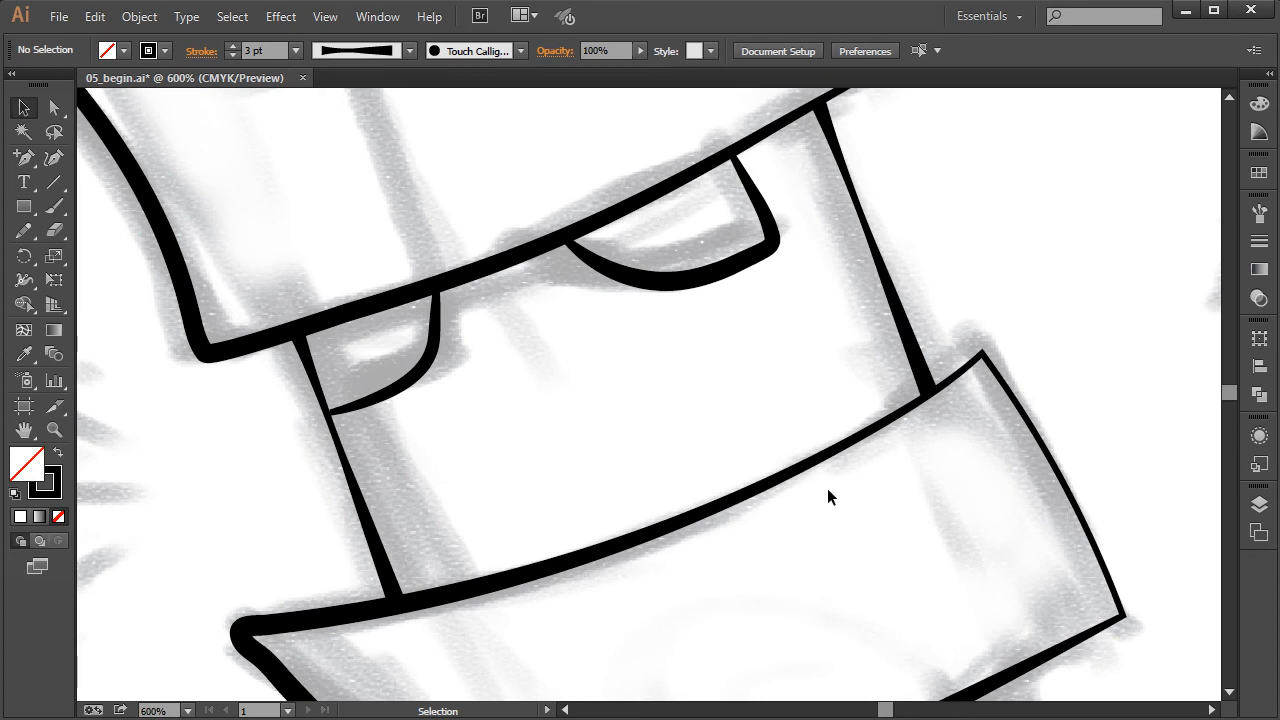
Step: Select the upper head outline and try a round join on its broken lower-right corner, then restore the miter join
key("ctrl+minus")
key("ctrl+minus")
key("ctrl+minus")
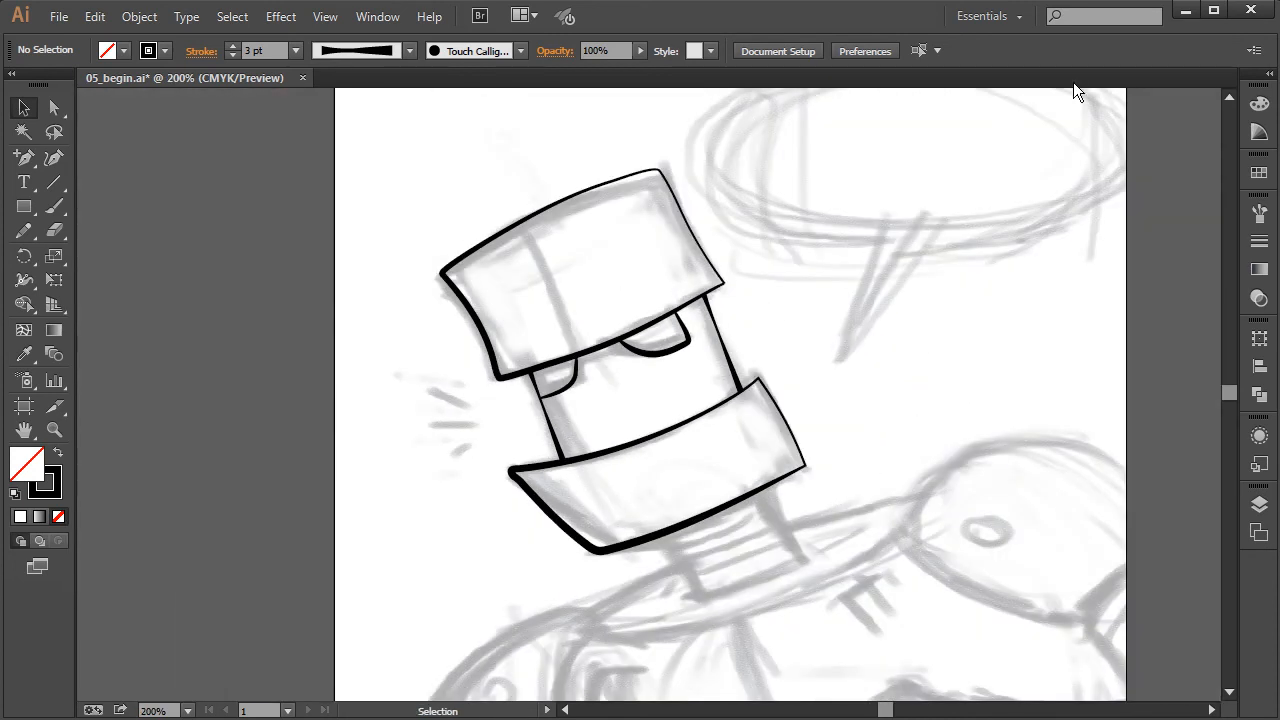
key("ctrl+plus")
key("ctrl+plus")
left_click_drag(1014, 331, 1004, 360)
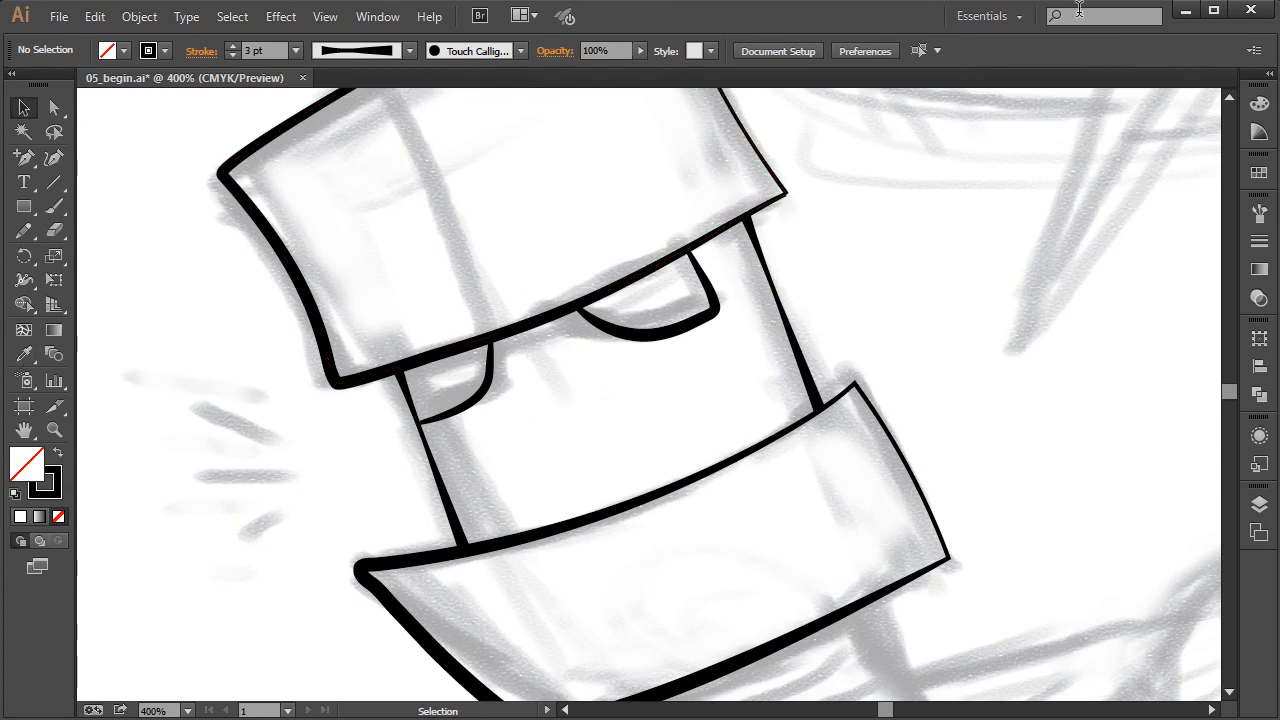
key("z")
left_click_drag(749, 177, 852, 240)
left_click(580, 298)
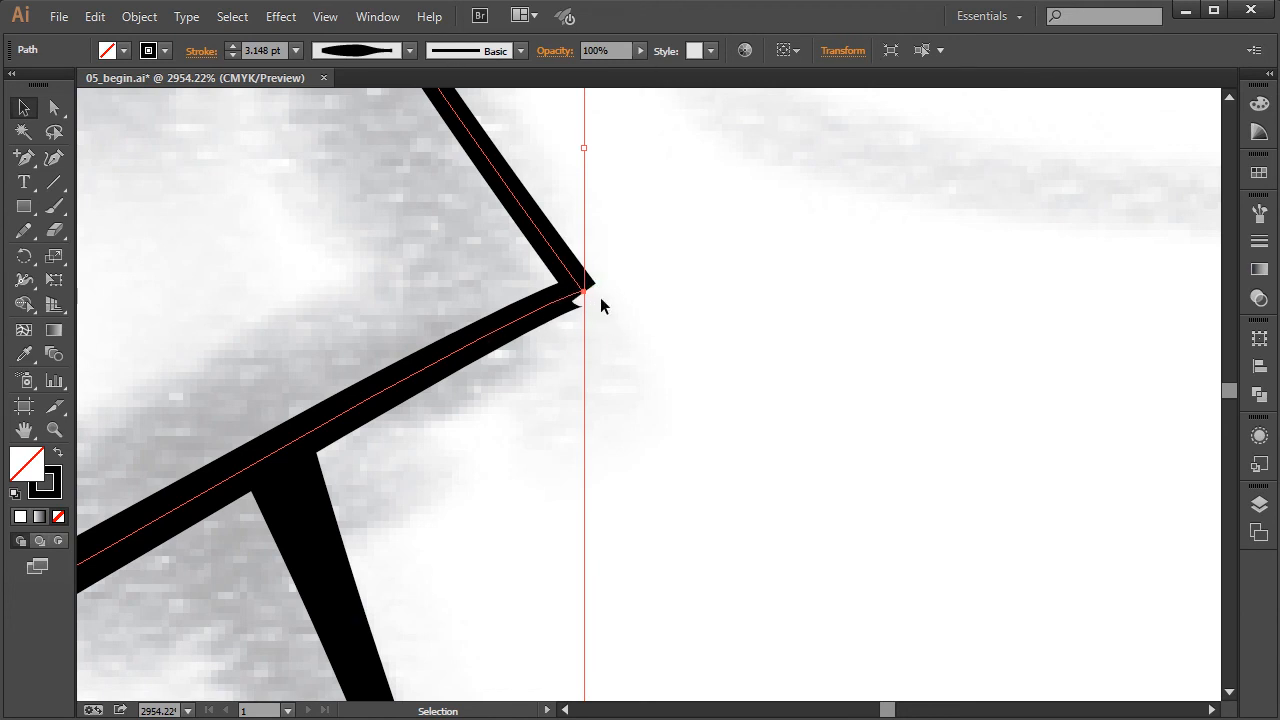
left_click(1259, 241)
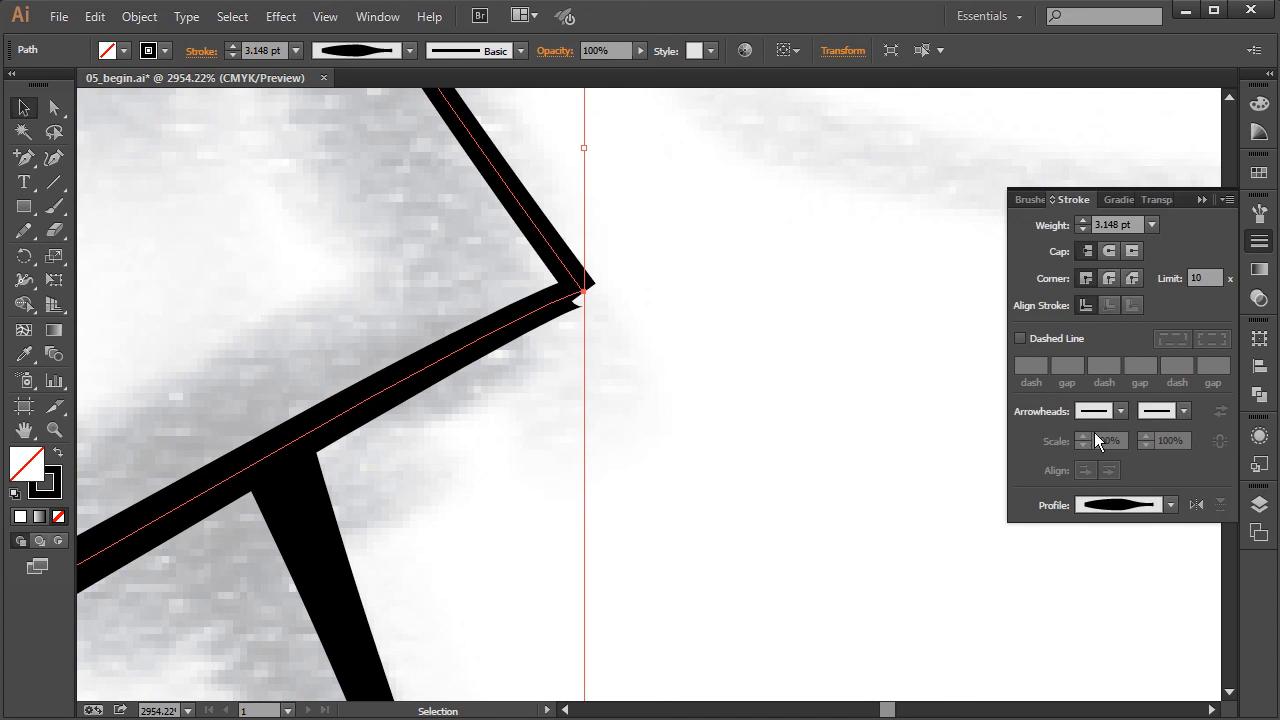
left_click(1108, 279)
left_click(1084, 277)
Step: Try to cover the gap at the upper head outline's lower-right corner by widening the stroke there, then undo it
left_click(23, 281)
mouse_move(586, 300)
mouse_move(586, 300)
left_mouse_down()
mouse_move(556, 287)
mouse_move(837, 386)
mouse_move(634, 294)
mouse_move(650, 298)
left_mouse_up()
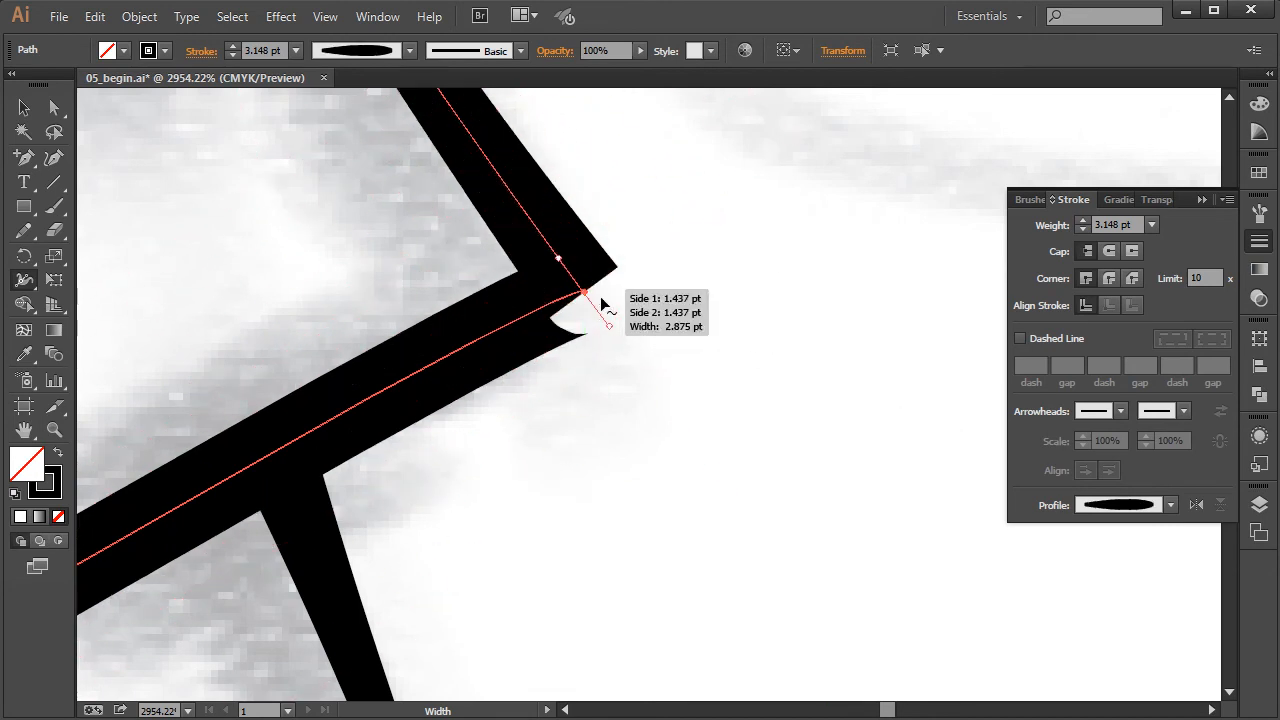
key("ctrl+z")
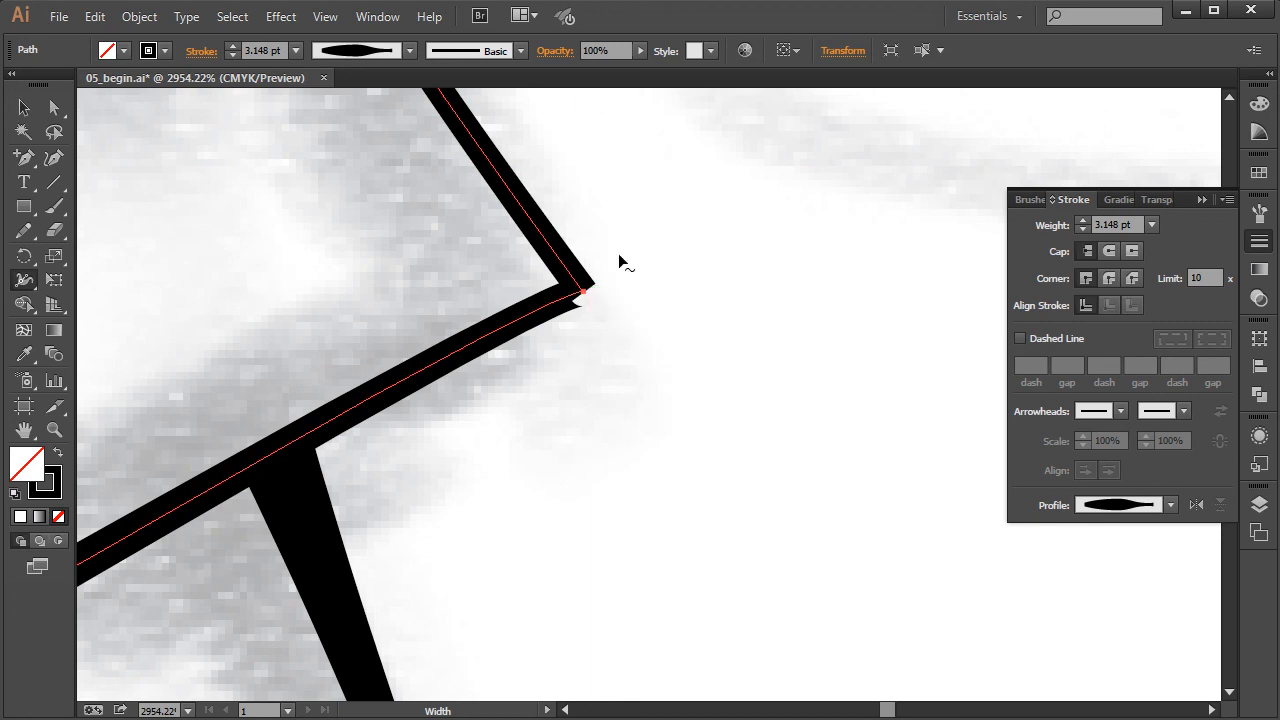
Step: Close the upper head outline at its lower-right corner with the Pen tool and deselect the path
left_click(27, 162)
left_click(105, 159)
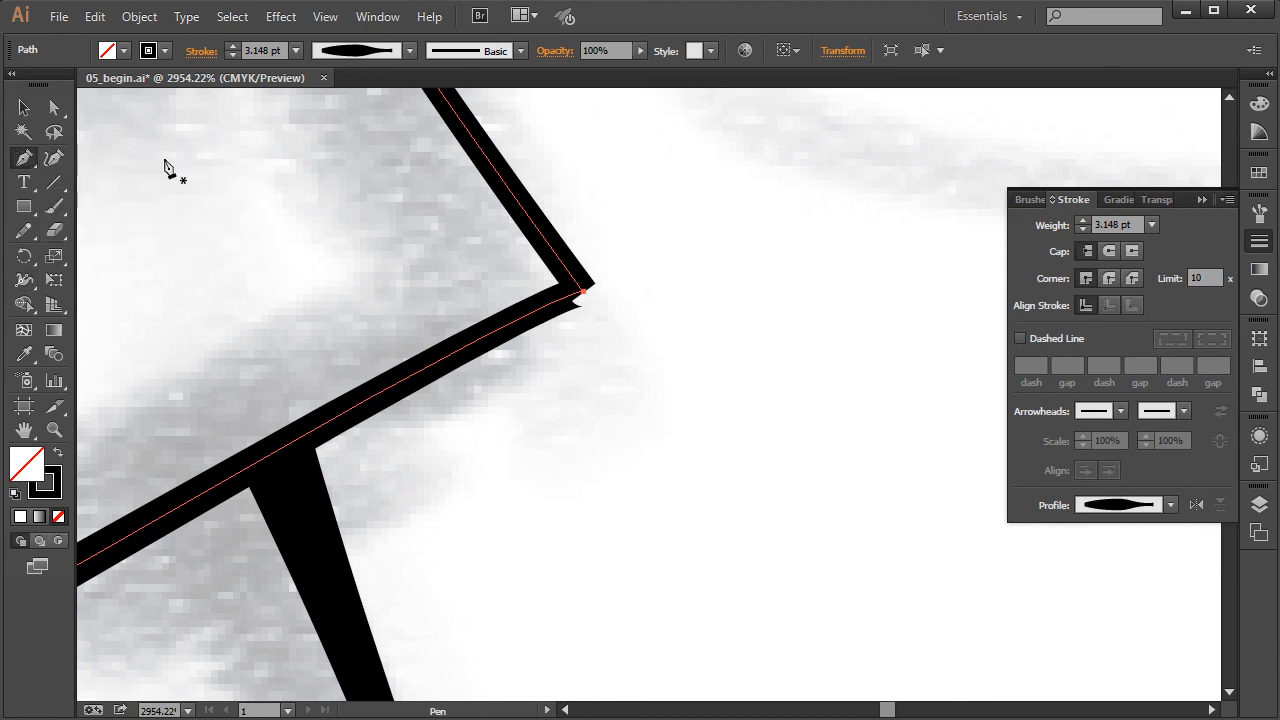
left_click(583, 292)
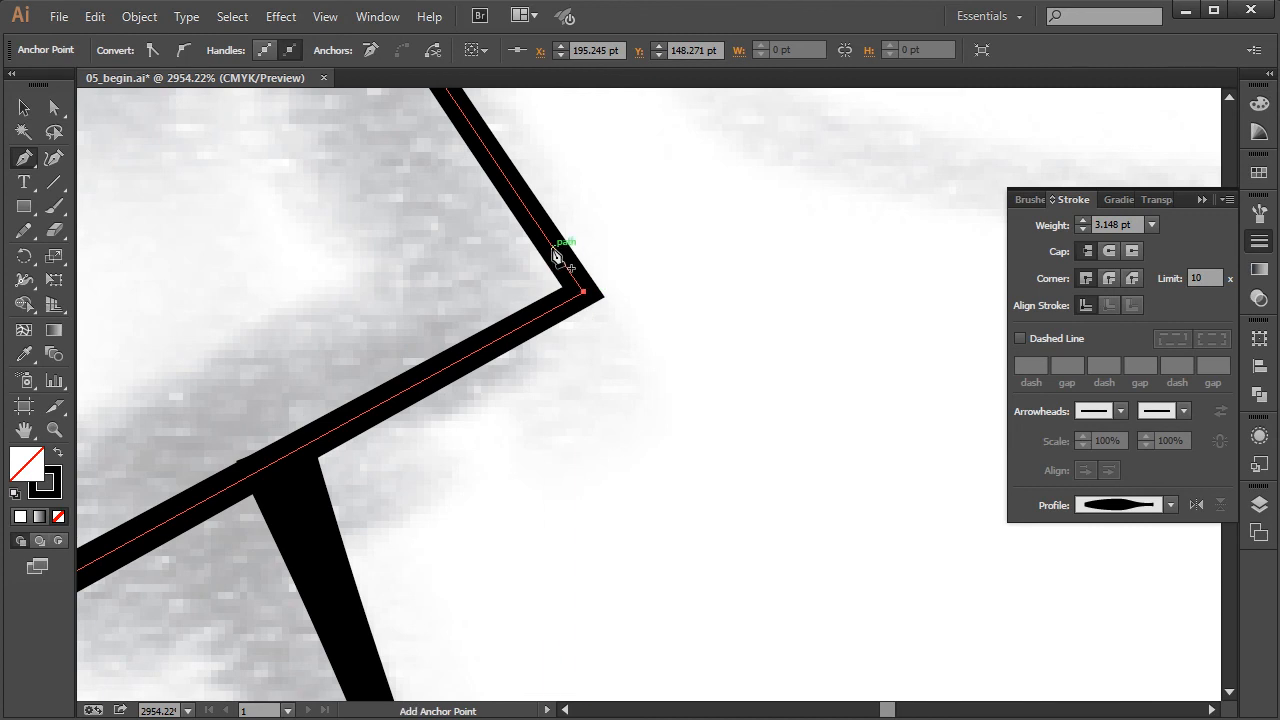
key("ctrl+minus")
key("ctrl+minus")
key("ctrl+minus")
key("ctrl+minus")
key("ctrl+minus")
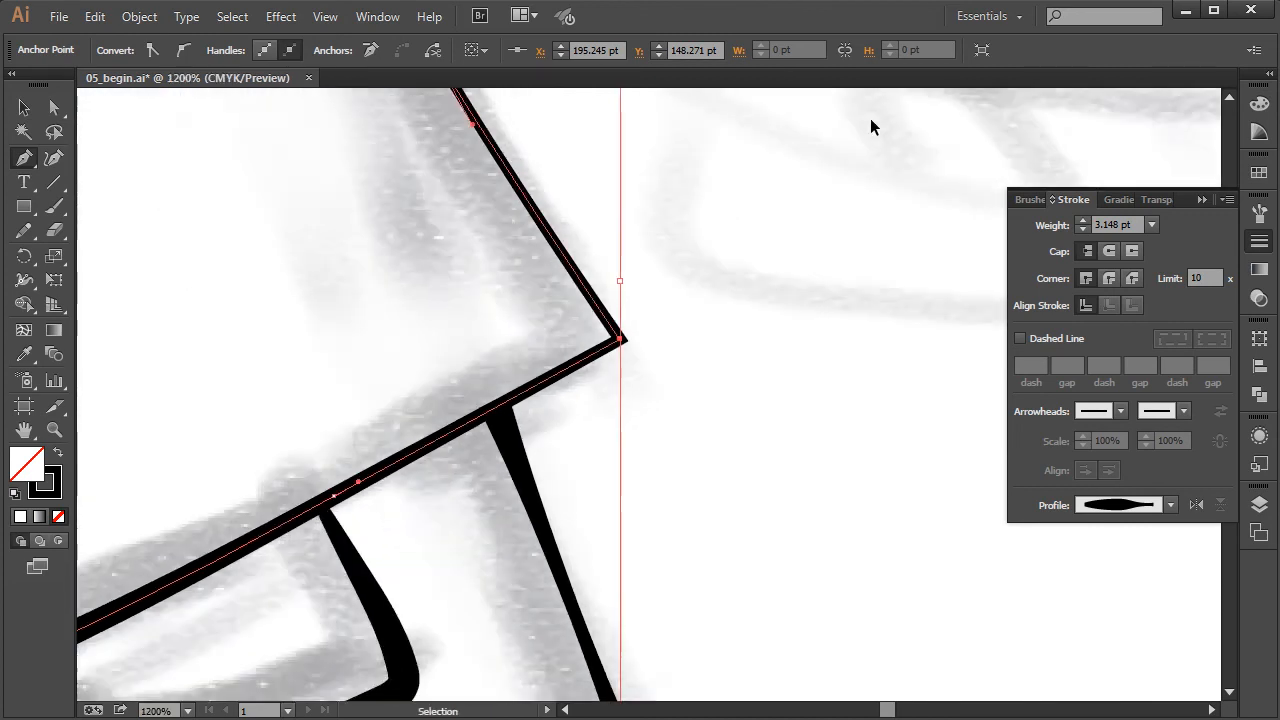
key("ctrl+minus")
key("ctrl+minus")
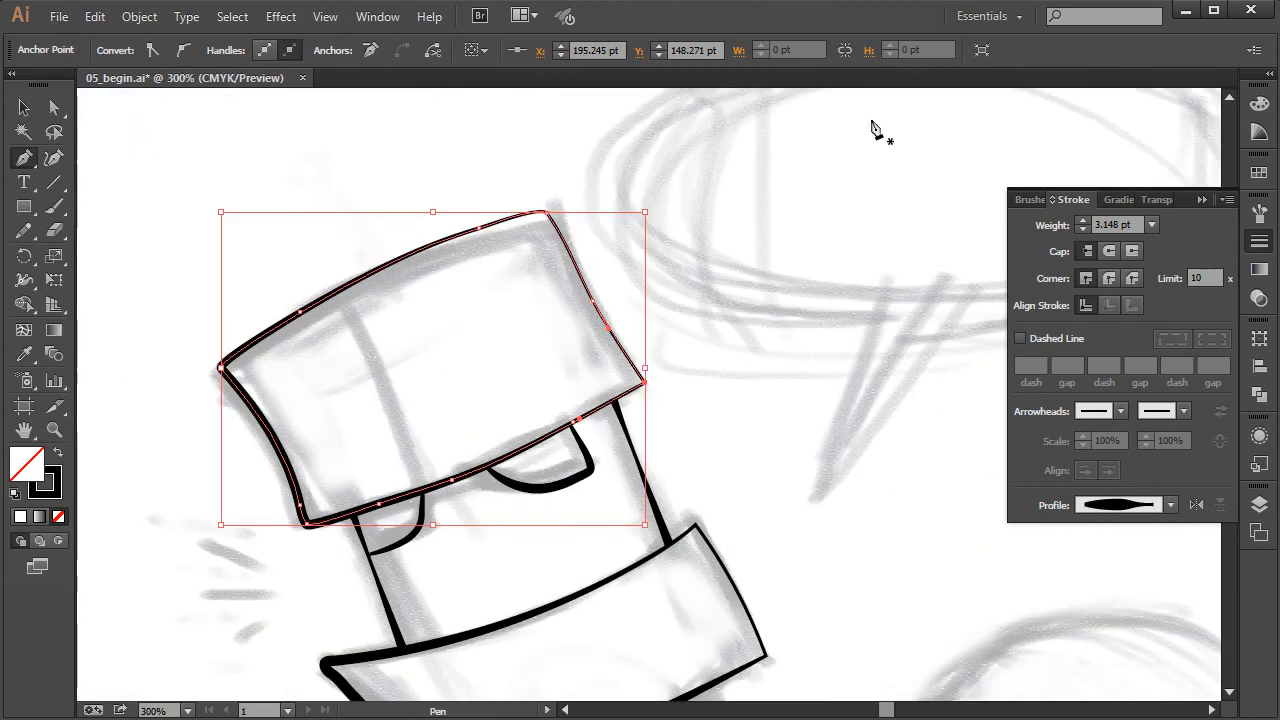
left_click(296, 199, "ctrl")
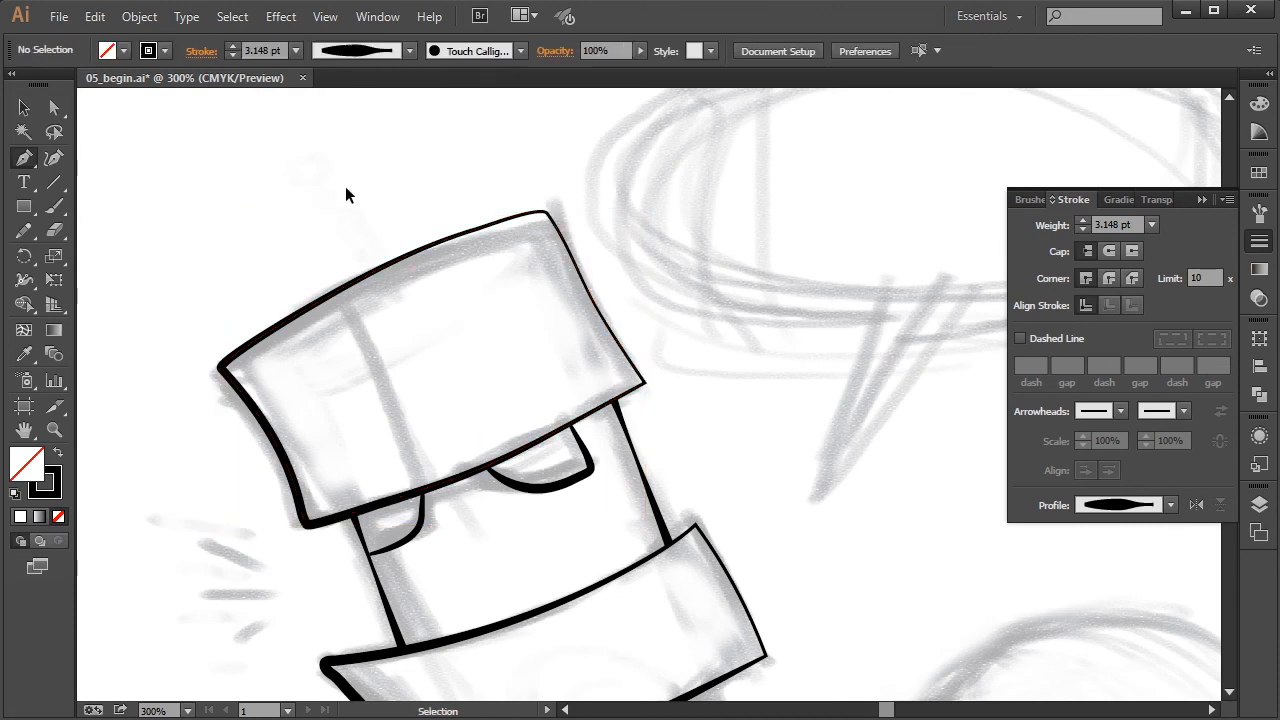
Step: Inspect the upper head outline's closed lower-right corner up close and the line weights across the whole head
key("ctrl+plus")
key("ctrl+plus")
key("ctrl+plus")
key("ctrl+plus")
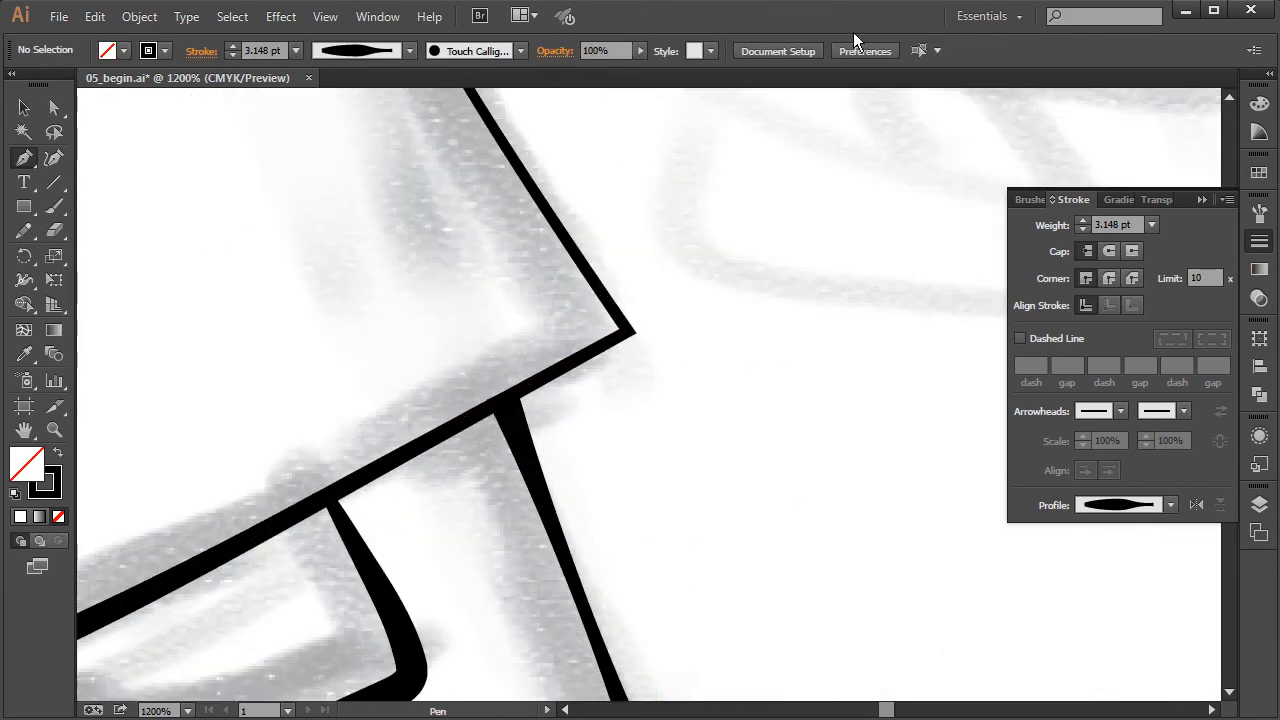
key("ctrl+minus")
key("ctrl+minus")
key("ctrl+minus")
left_click_drag(714, 489, 808, 368)
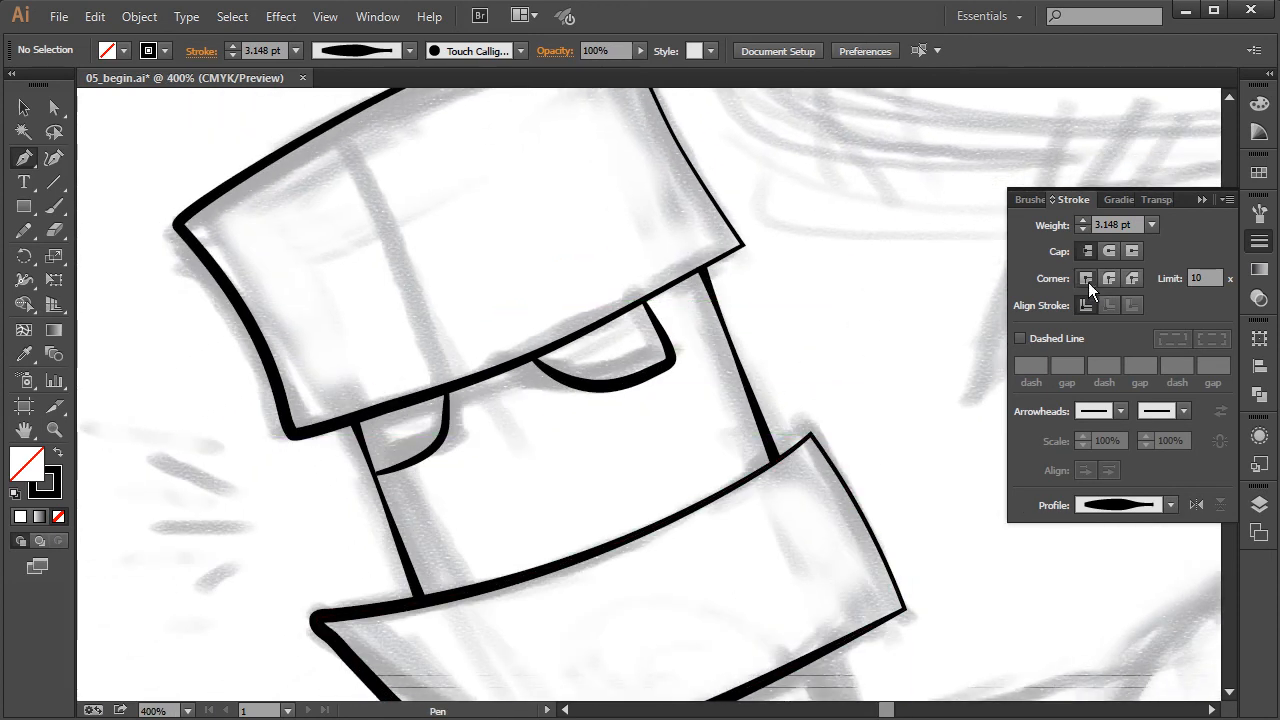
mouse_move(714, 500)
left_mouse_down()
mouse_move(674, 354)
mouse_move(697, 365)
left_mouse_up()
key("ctrl+minus")
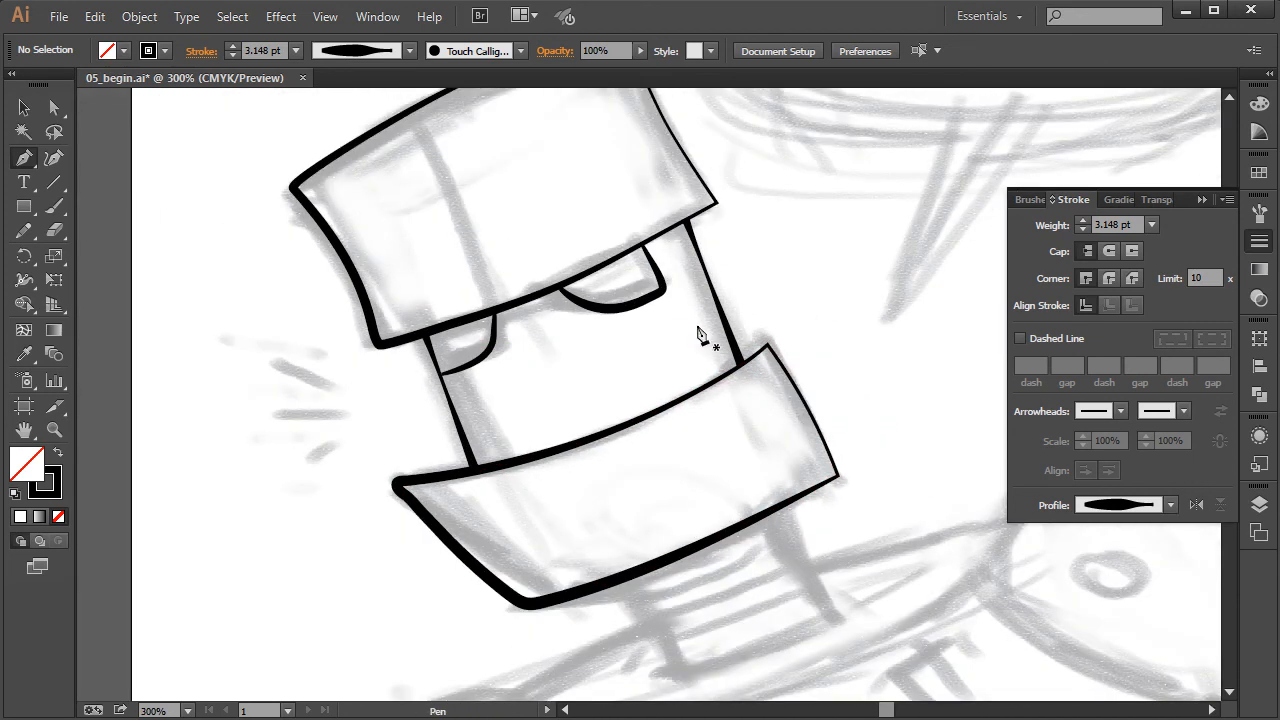
left_click_drag(834, 218, 778, 291)
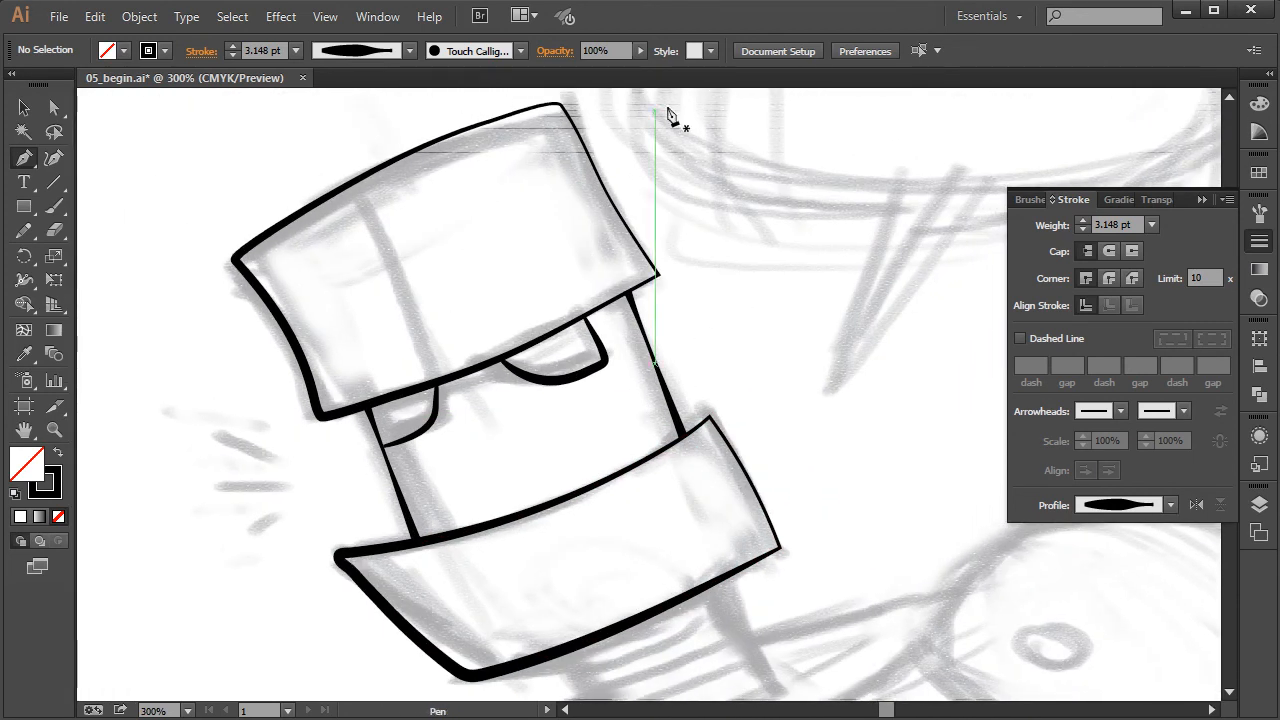
Step: Thicken the upper head outline's stroke just below its upper-right corner with the Width tool and deselect it
left_click(24, 280)
left_click_drag(575, 120, 583, 123)
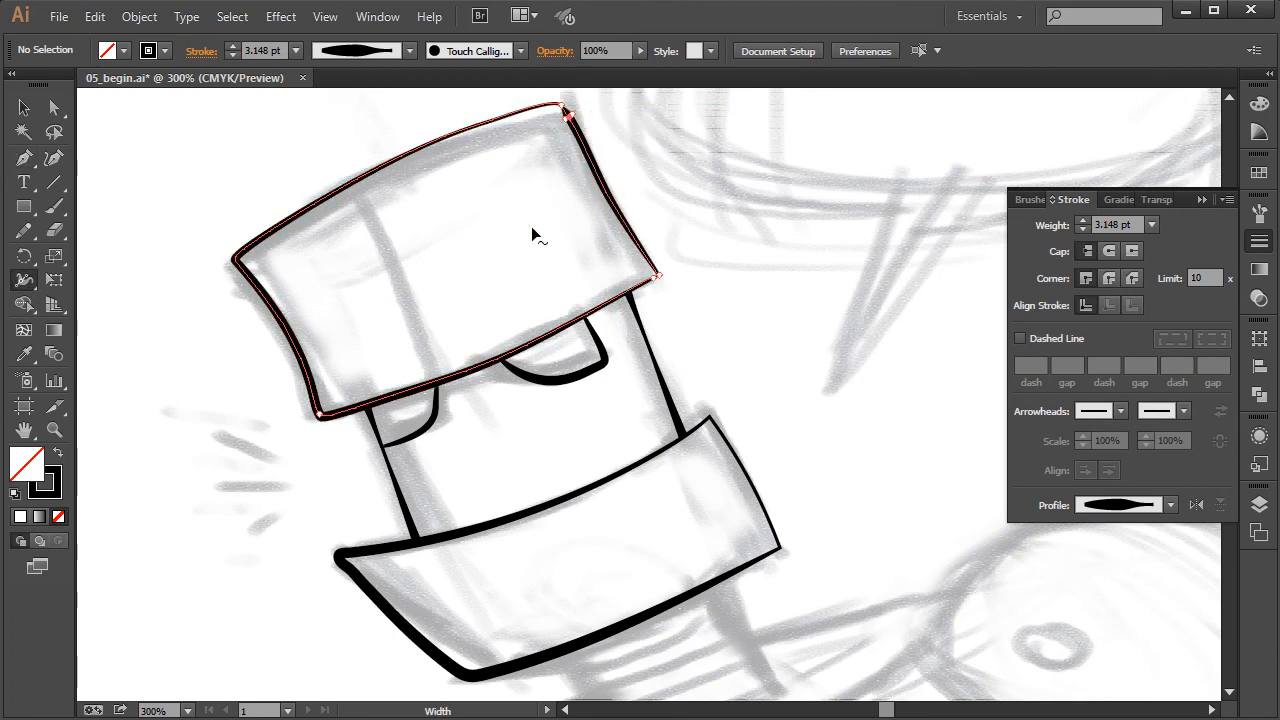
left_click(54, 107)
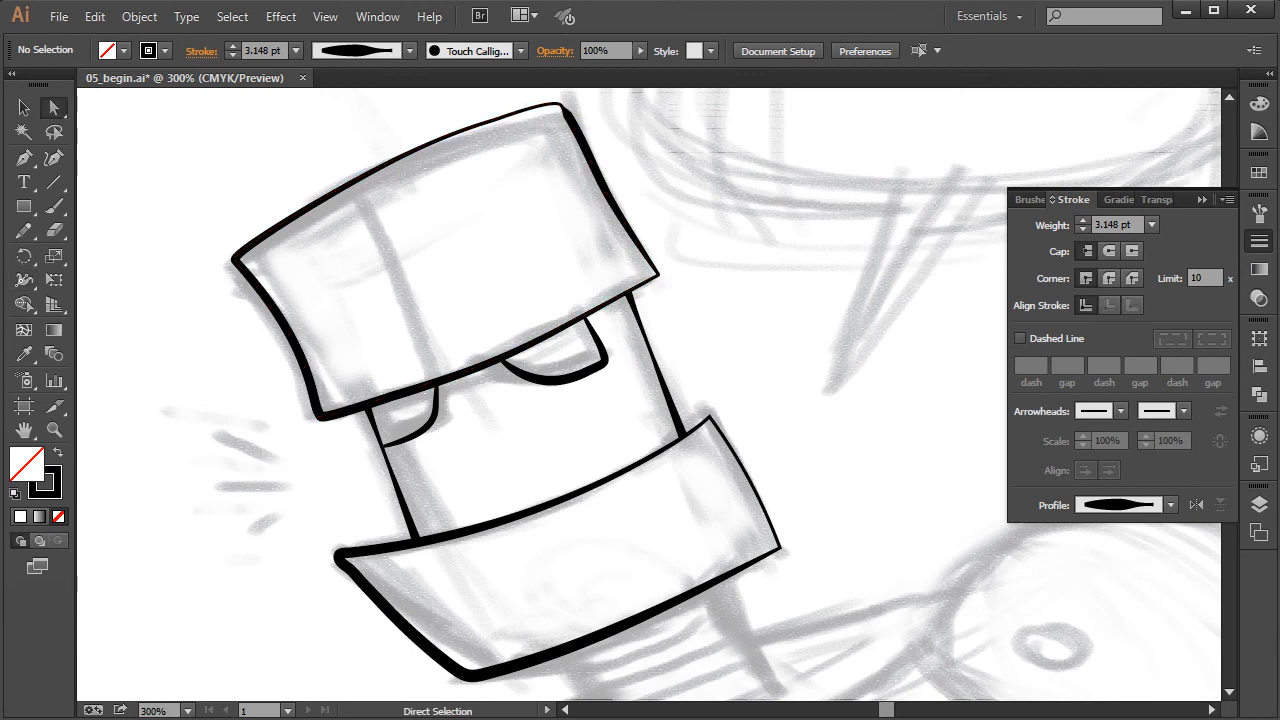